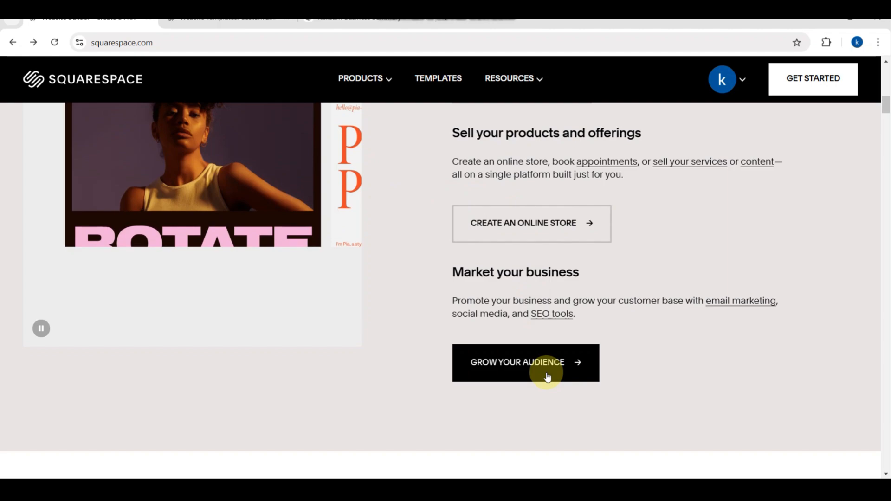
Step: Look through the home page's marketing features and its list of website template categories
{"action": "scroll", "coordinate": [547, 377], "scroll_direction": "down", "scroll_amount": 5}
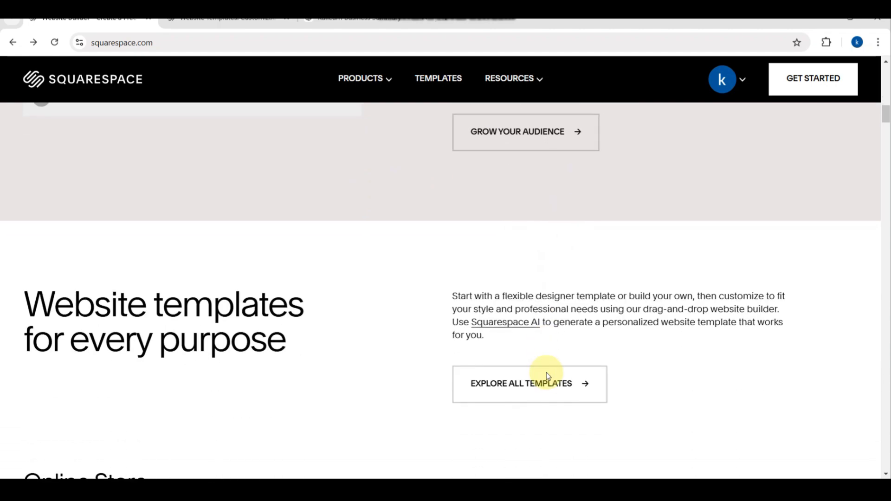
{"action": "scroll", "coordinate": [548, 377], "scroll_direction": "down", "scroll_amount": 6}
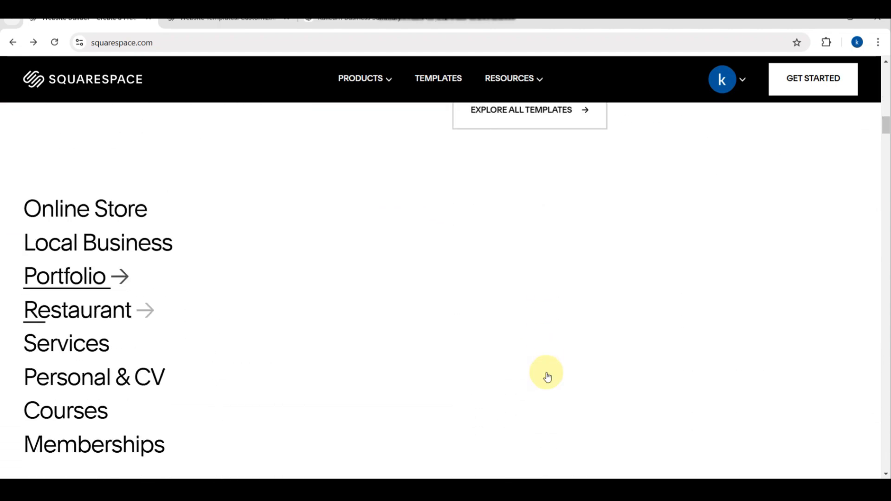
{"action": "mouse_move", "coordinate": [177, 369]}
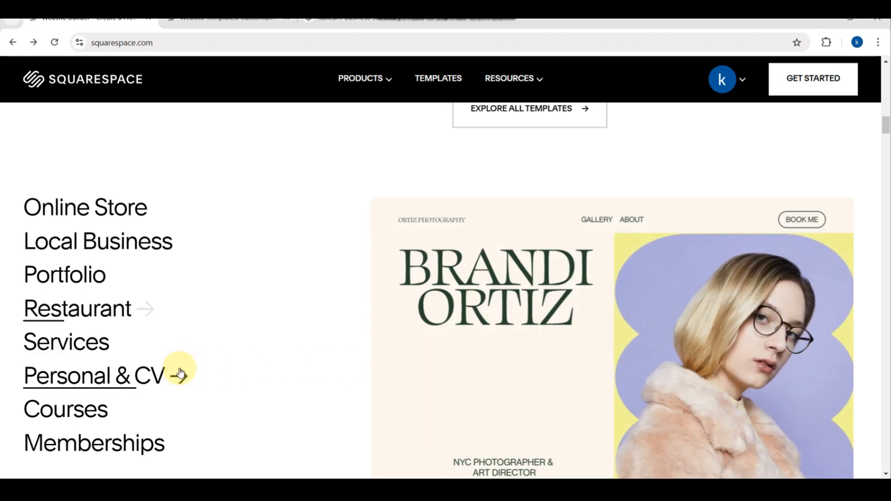
{"action": "mouse_move", "coordinate": [60, 442]}
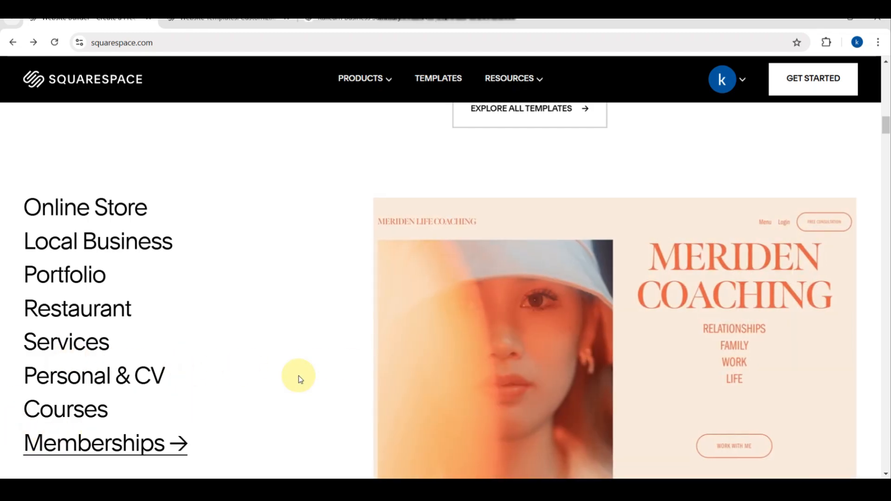
{"action": "scroll", "coordinate": [299, 380], "scroll_direction": "down", "scroll_amount": 3}
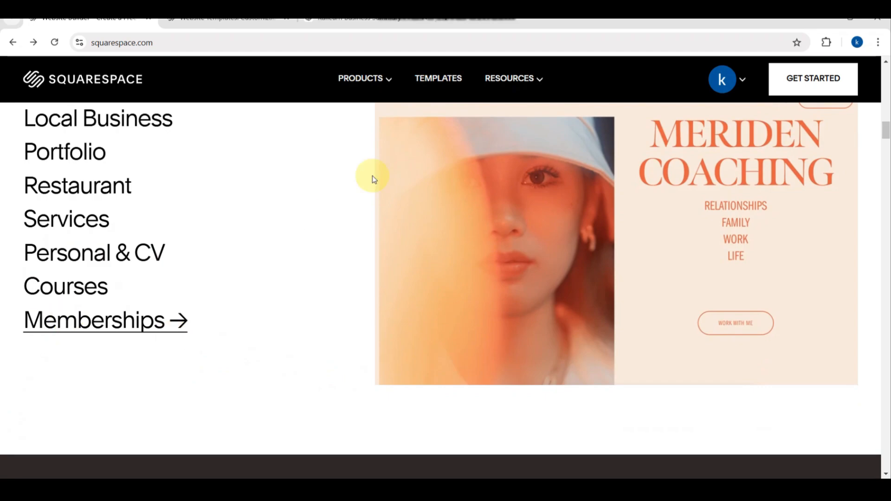
{"action": "scroll", "coordinate": [384, 176], "scroll_direction": "up", "scroll_amount": 6}
{"action": "scroll", "coordinate": [383, 175], "scroll_direction": "up", "scroll_amount": 10}
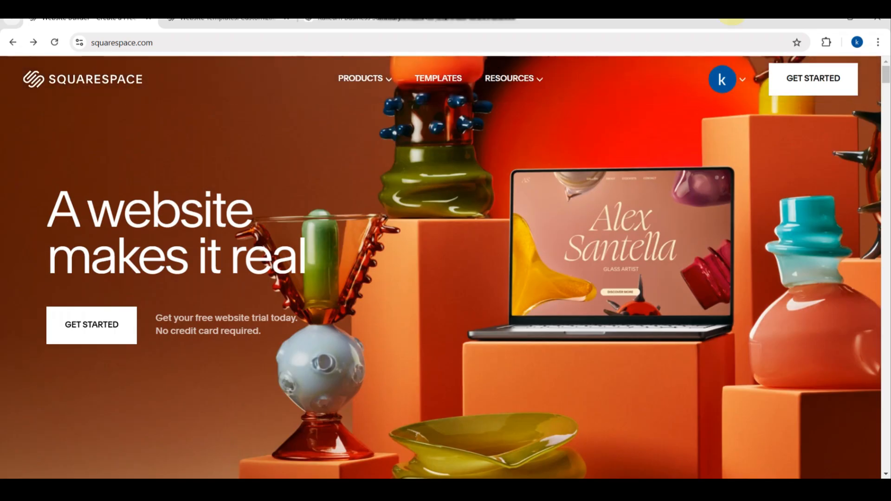
Step: Get started with a new website and bring up the template gallery
{"action": "left_click", "coordinate": [744, 78]}
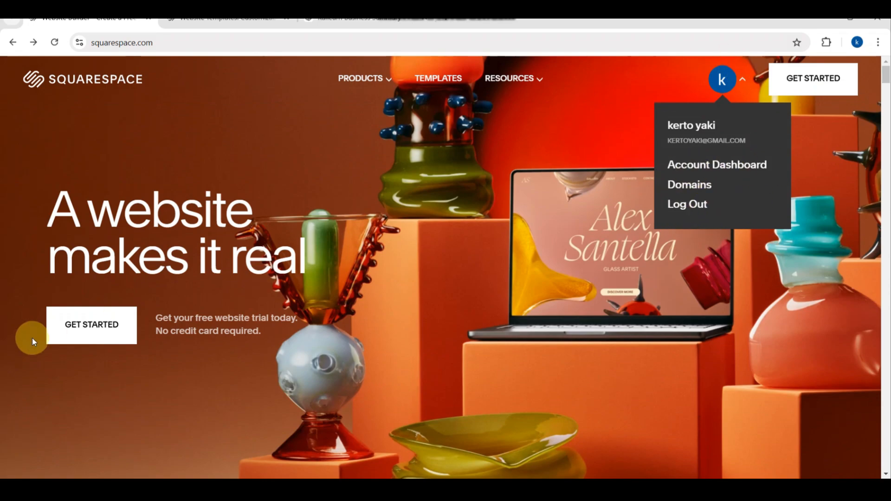
{"action": "left_click", "coordinate": [85, 323]}
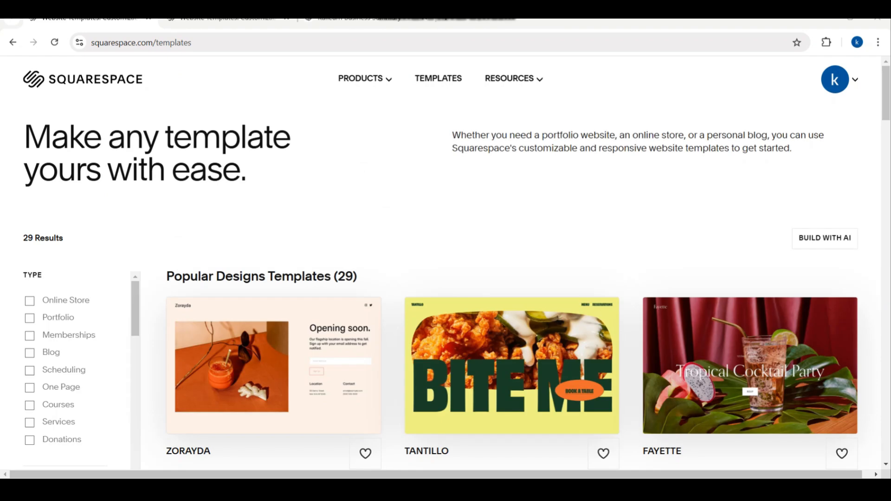
{"action": "left_click", "coordinate": [685, 67]}
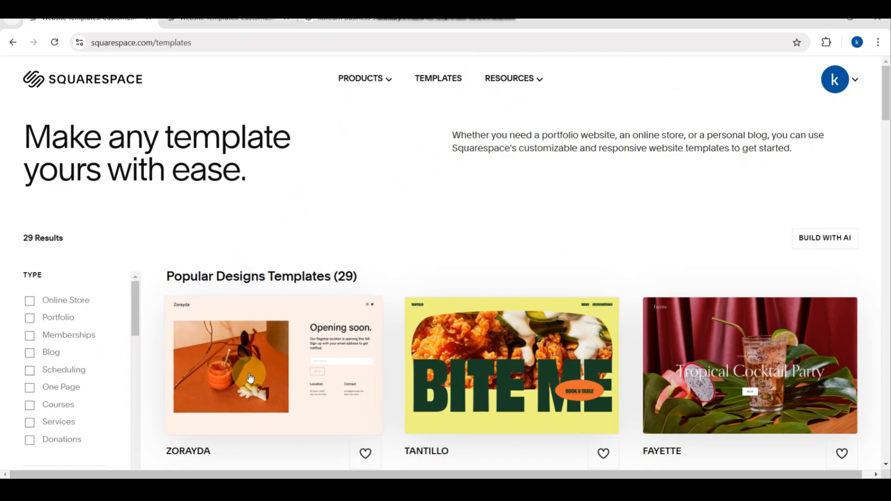
Step: Browse the template types and topics and filter the gallery by the Fitness topic
{"action": "scroll", "coordinate": [232, 362], "scroll_direction": "down", "scroll_amount": 2}
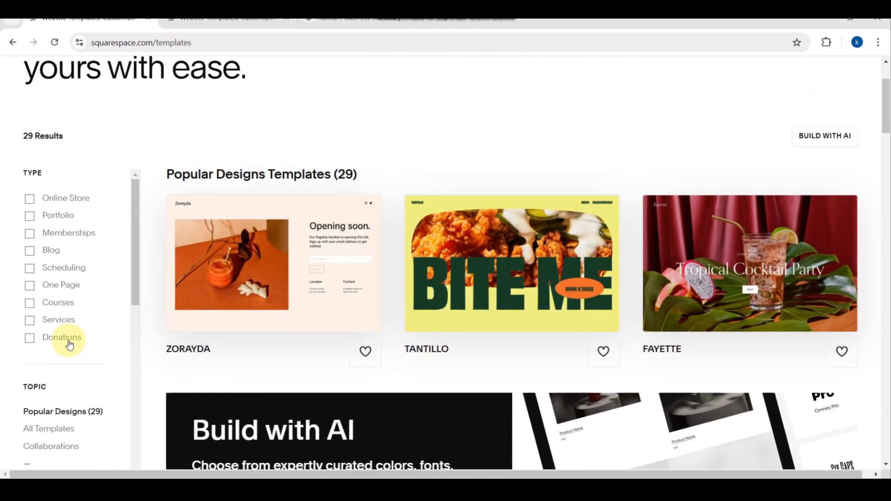
{"action": "scroll", "coordinate": [70, 344], "scroll_direction": "down", "scroll_amount": 2}
{"action": "scroll", "coordinate": [69, 345], "scroll_direction": "down", "scroll_amount": 3}
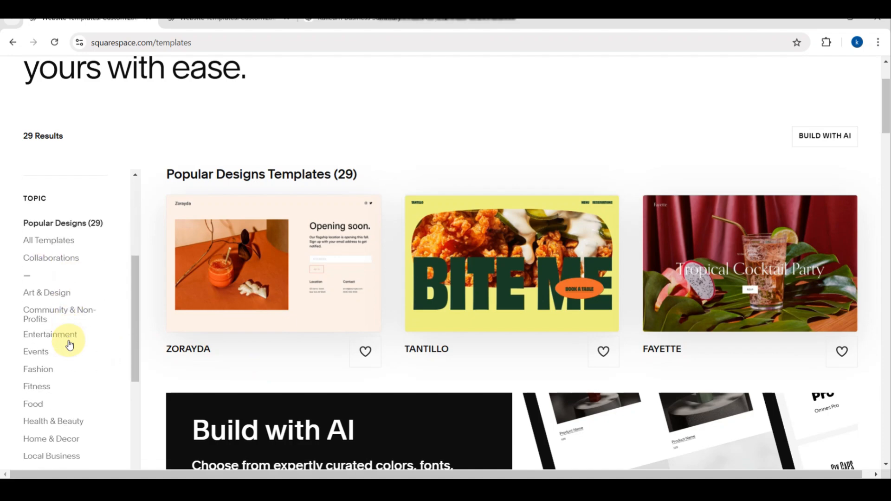
{"action": "scroll", "coordinate": [70, 344], "scroll_direction": "down", "scroll_amount": 3}
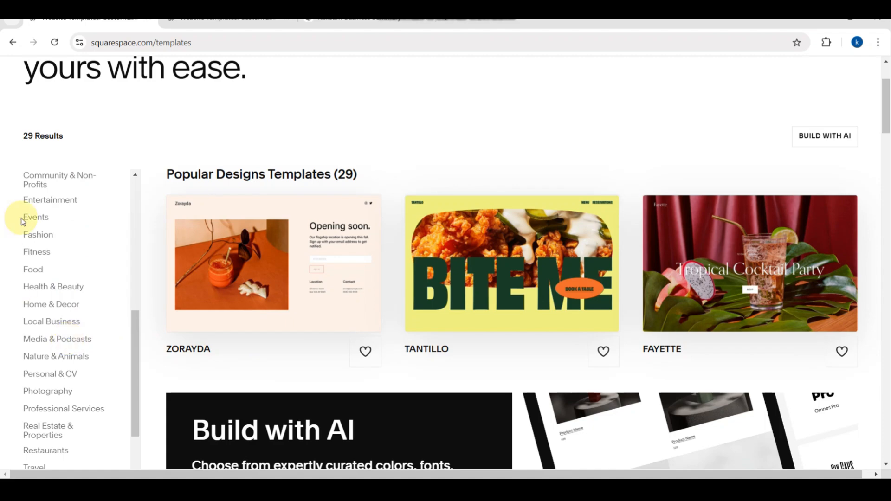
{"action": "scroll", "coordinate": [36, 261], "scroll_direction": "up", "scroll_amount": 6}
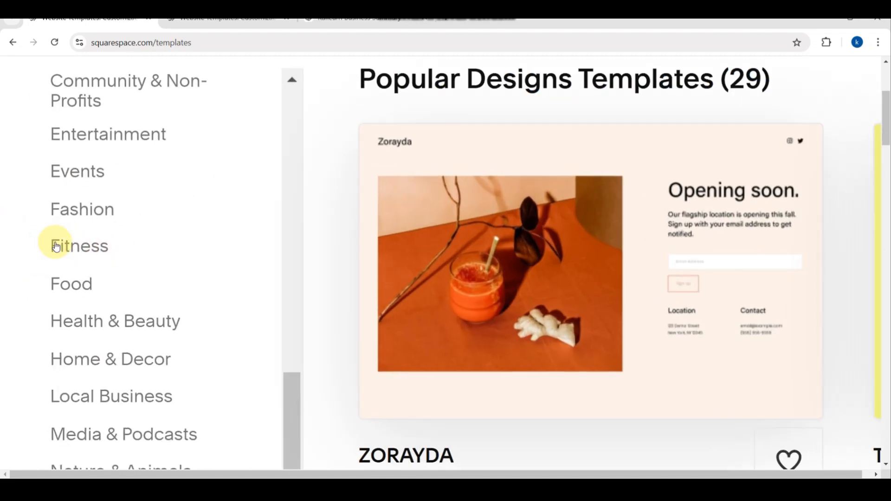
{"action": "scroll", "coordinate": [56, 247], "scroll_direction": "up", "scroll_amount": 3}
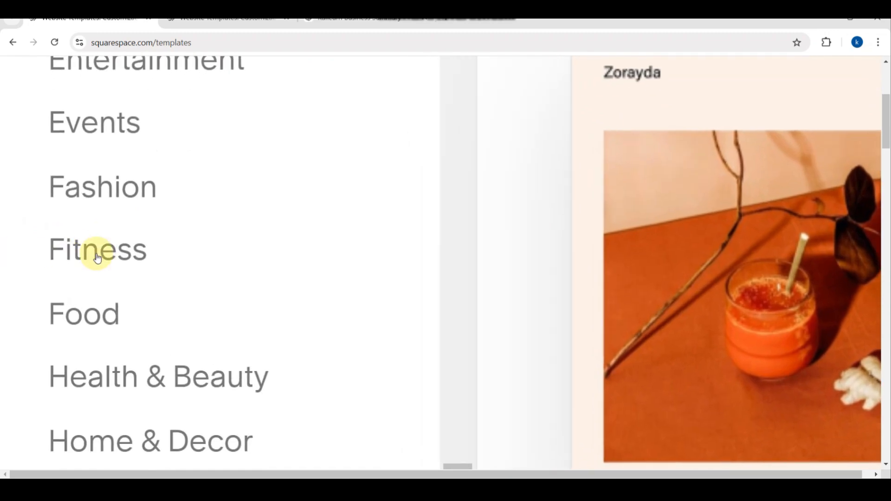
{"action": "left_click", "coordinate": [101, 258]}
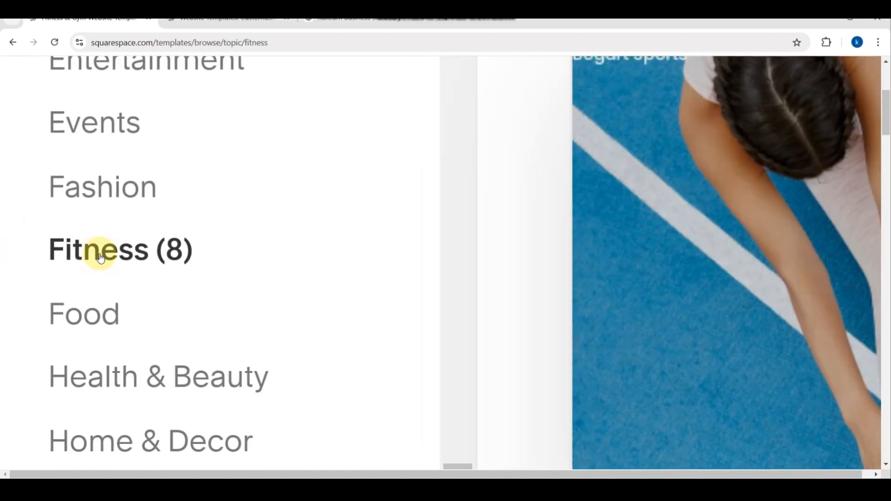
Step: Look over the Fitness templates and add the Scheduling type as a second filter
{"action": "scroll", "coordinate": [381, 247], "scroll_direction": "down", "scroll_amount": 4}
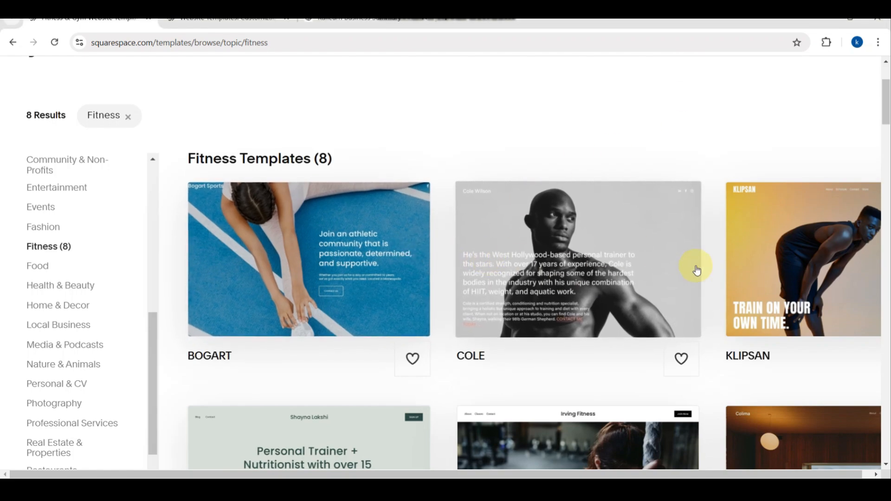
{"action": "scroll", "coordinate": [548, 308], "scroll_direction": "down", "scroll_amount": 3}
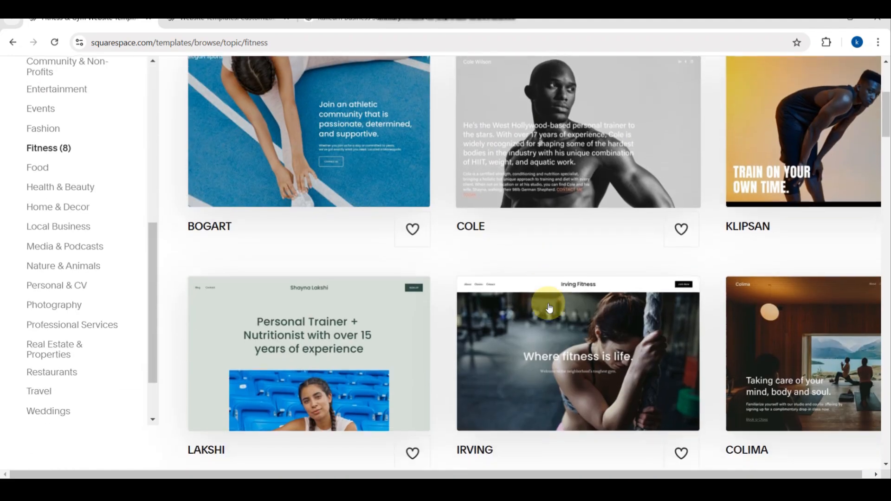
{"action": "scroll", "coordinate": [106, 245], "scroll_direction": "up", "scroll_amount": 7}
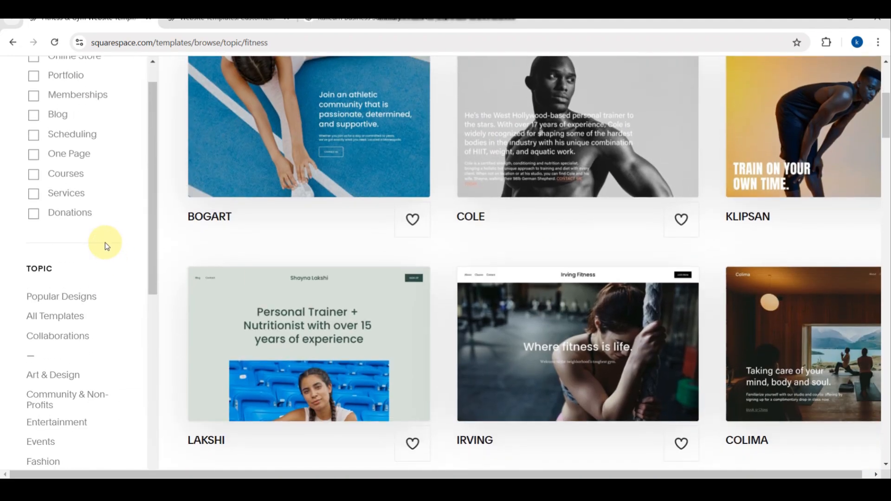
{"action": "scroll", "coordinate": [93, 199], "scroll_direction": "up", "scroll_amount": 1}
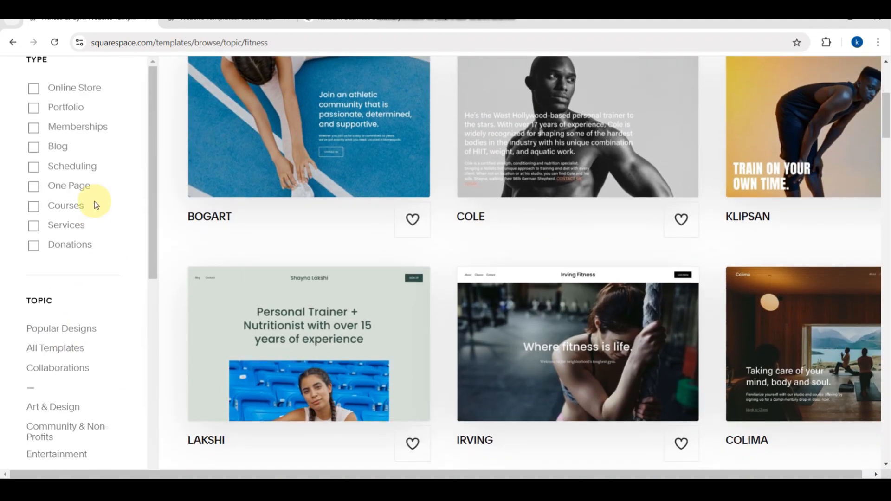
{"action": "left_click", "coordinate": [34, 167]}
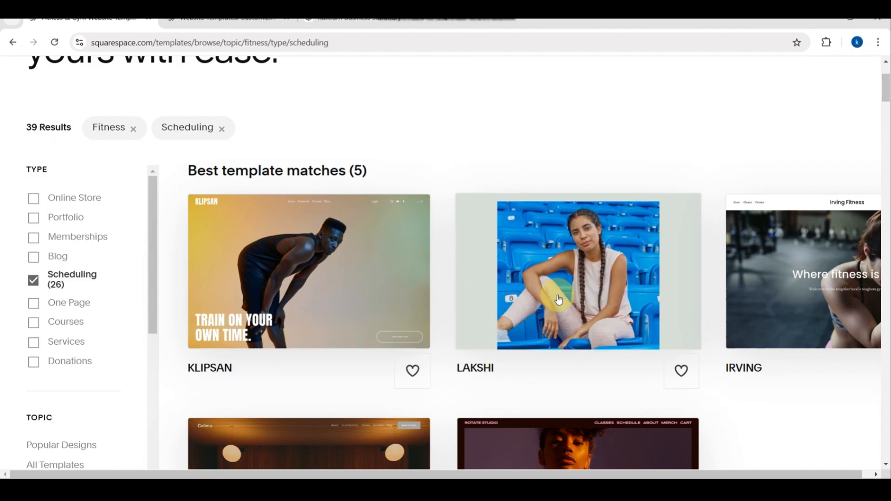
Step: Compare the best template matches for Fitness and Scheduling and open the Colima template's preview
{"action": "scroll", "coordinate": [788, 263], "scroll_direction": "right", "scroll_amount": 2}
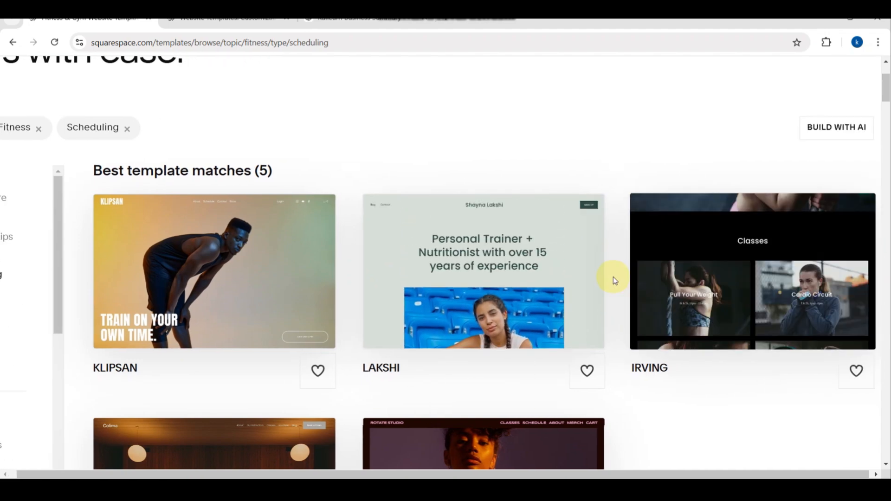
{"action": "scroll", "coordinate": [612, 277], "scroll_direction": "down", "scroll_amount": 5}
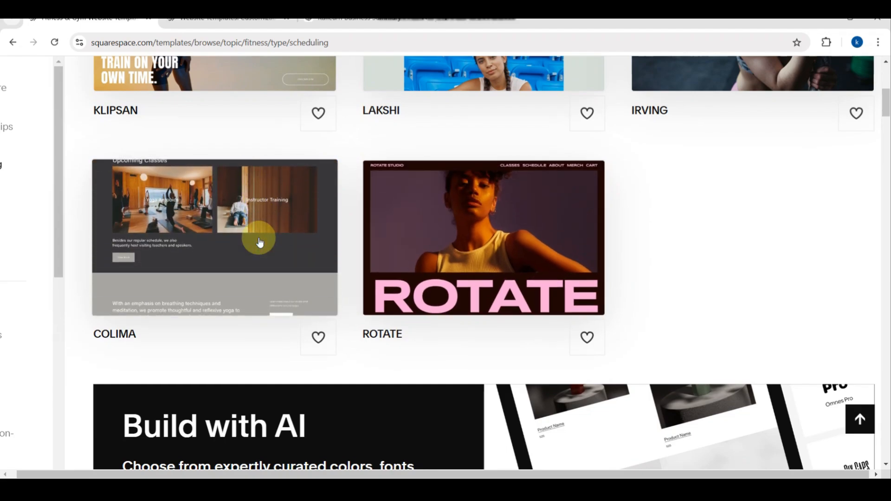
{"action": "scroll", "coordinate": [259, 242], "scroll_direction": "up", "scroll_amount": 4}
{"action": "scroll", "coordinate": [259, 241], "scroll_direction": "down", "scroll_amount": 10}
{"action": "scroll", "coordinate": [259, 241], "scroll_direction": "left", "scroll_amount": 2}
{"action": "scroll", "coordinate": [259, 241], "scroll_direction": "up", "scroll_amount": 3}
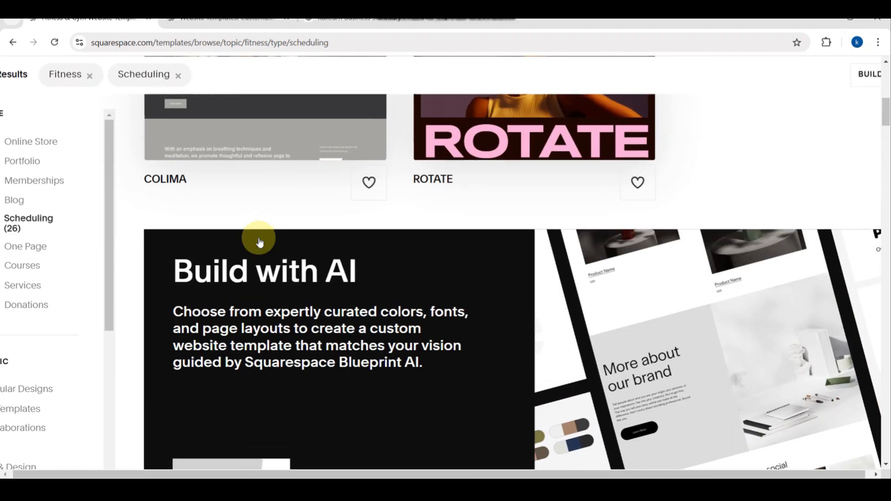
{"action": "scroll", "coordinate": [259, 242], "scroll_direction": "up", "scroll_amount": 10}
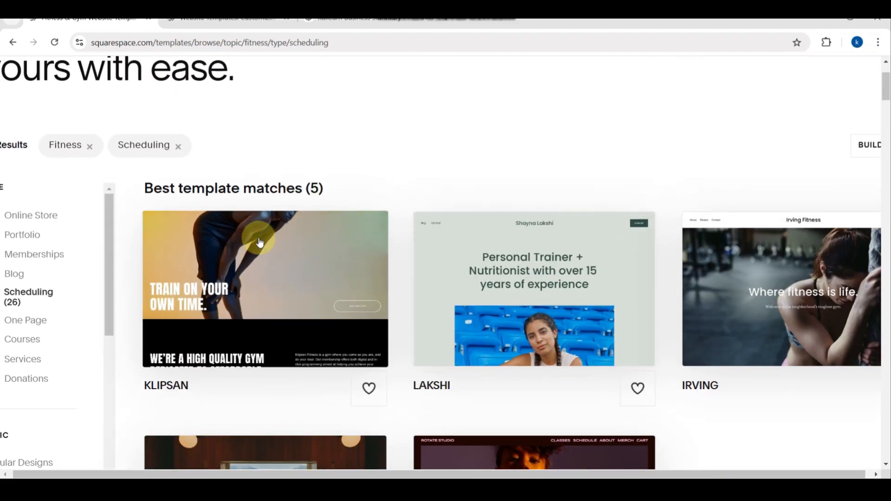
{"action": "scroll", "coordinate": [283, 370], "scroll_direction": "down", "scroll_amount": 1}
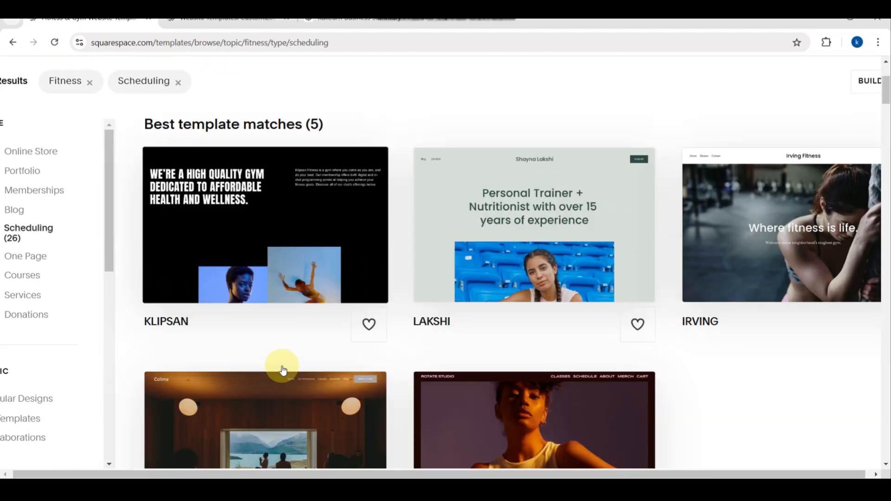
{"action": "scroll", "coordinate": [283, 370], "scroll_direction": "down", "scroll_amount": 2}
{"action": "left_click", "coordinate": [245, 328]}
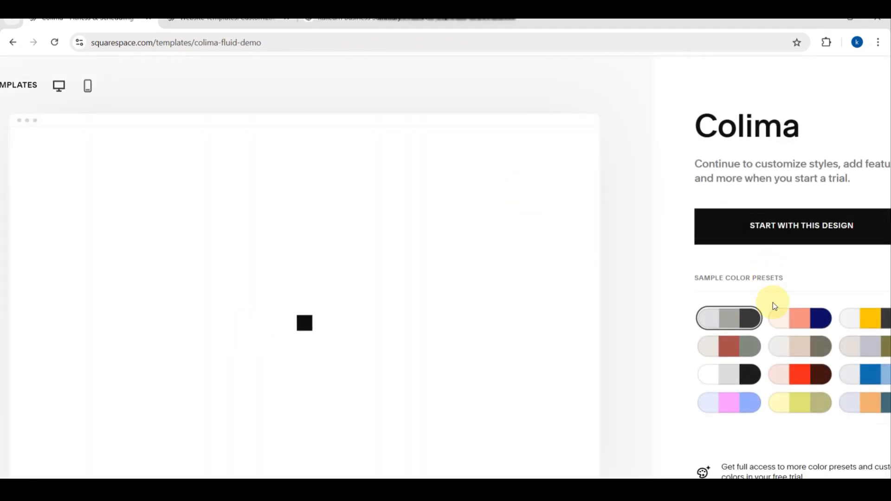
Step: Try several sample color presets, choose the light grey, beige and taupe one, and start a site with the Colima design
{"action": "left_click", "coordinate": [799, 320]}
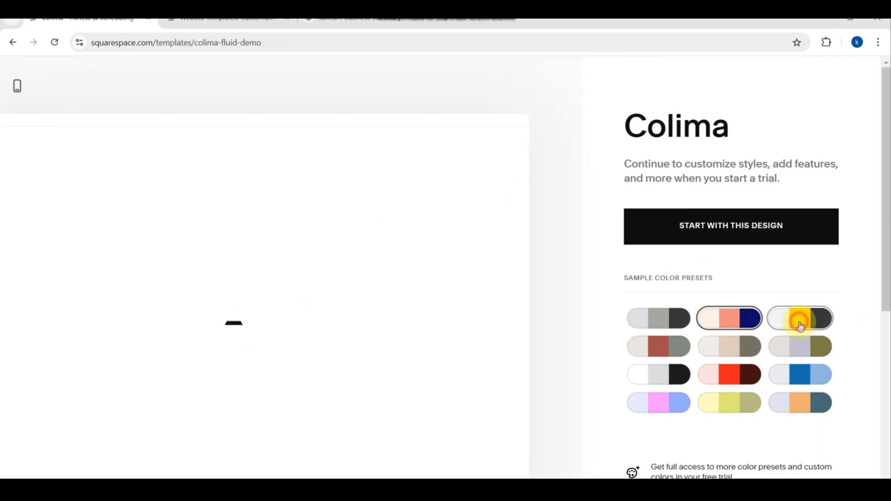
{"action": "left_click", "coordinate": [799, 324]}
{"action": "left_click", "coordinate": [805, 351]}
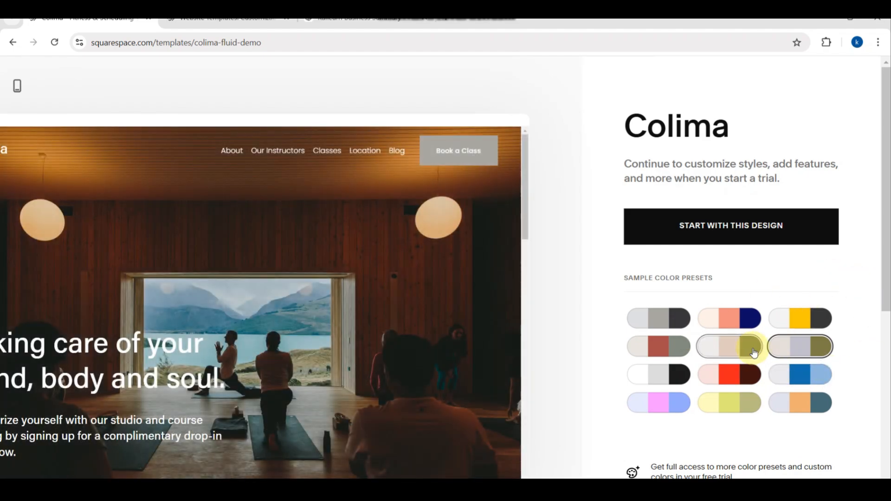
{"action": "left_click", "coordinate": [743, 354]}
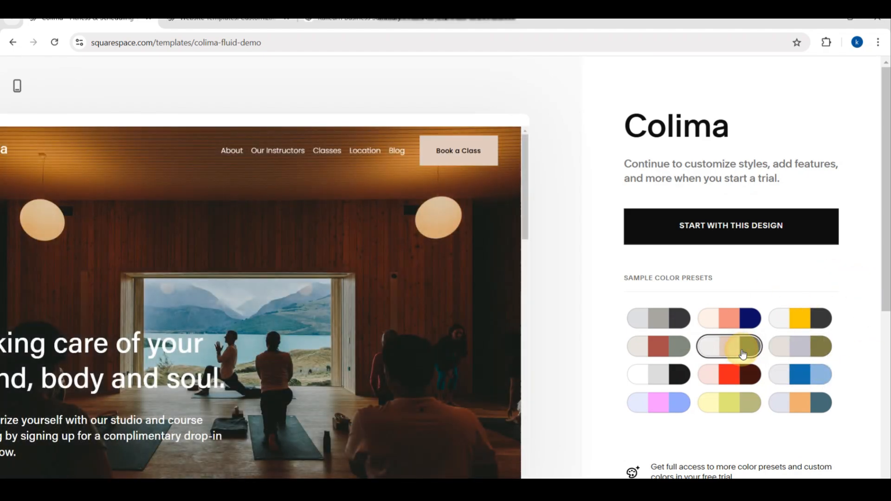
{"action": "left_click", "coordinate": [715, 235]}
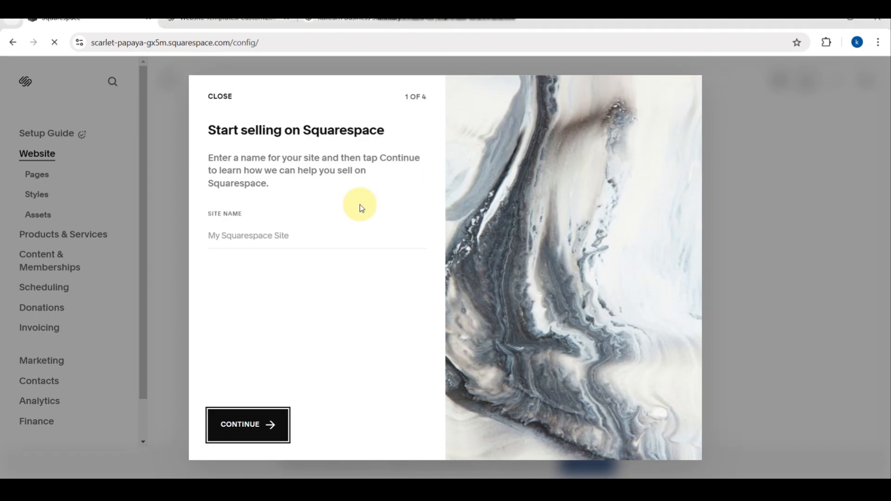
Step: Name the site Kaivive and go through the remaining introduction pages to enter the site editor
{"action": "left_click", "coordinate": [271, 245]}
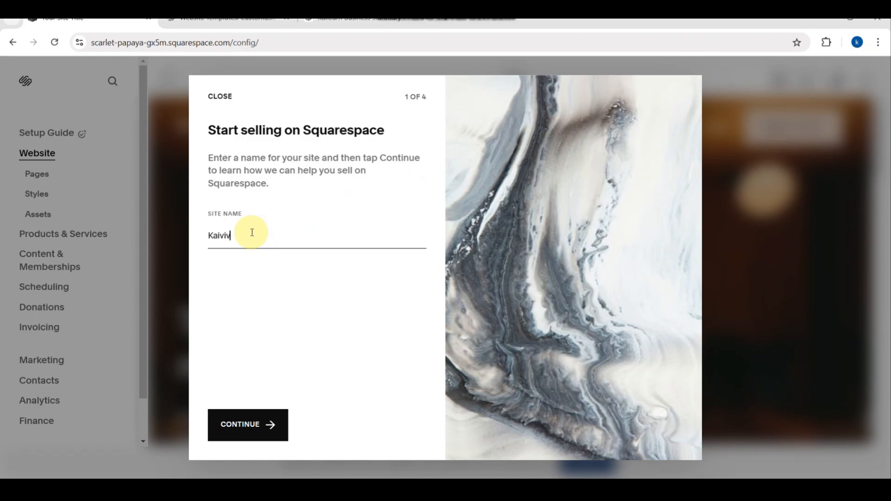
{"action": "type", "text": "Kaivive"}
{"action": "left_click", "coordinate": [240, 438]}
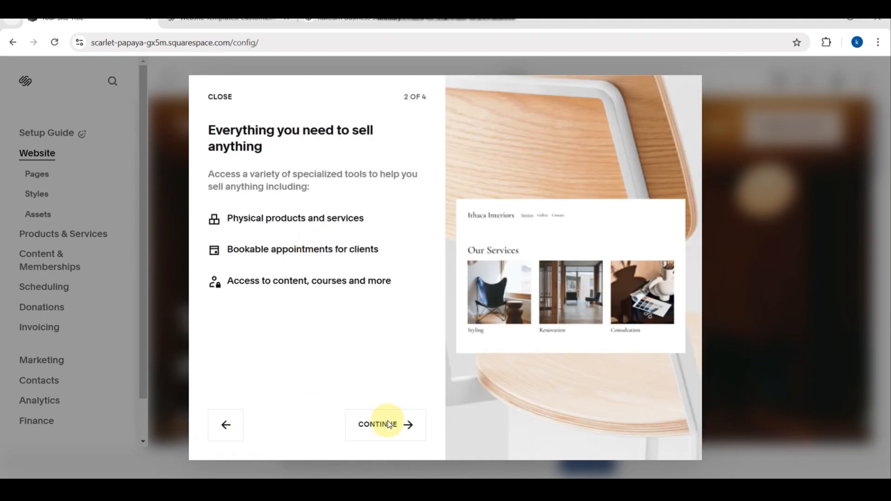
{"action": "left_click", "coordinate": [385, 436]}
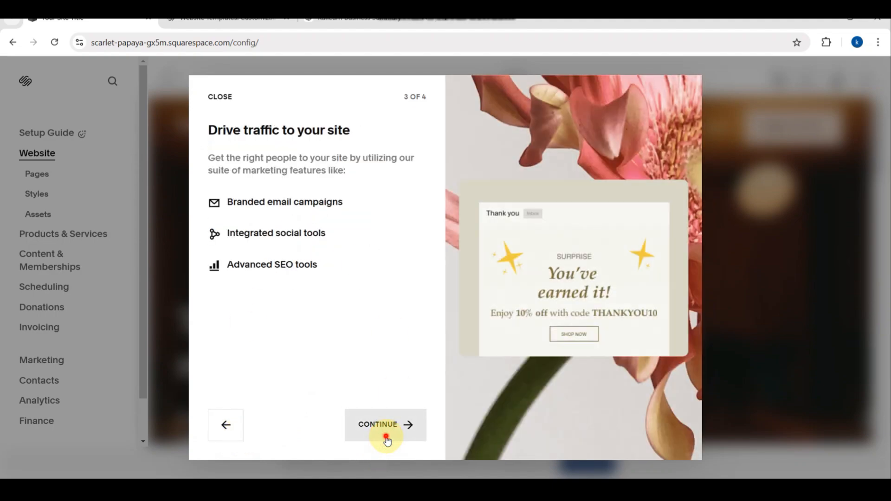
{"action": "left_click", "coordinate": [386, 439]}
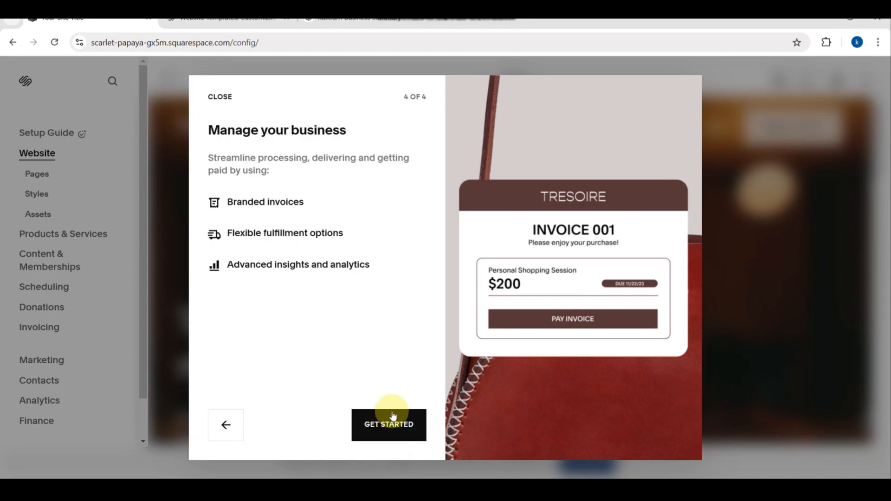
{"action": "left_click", "coordinate": [391, 418]}
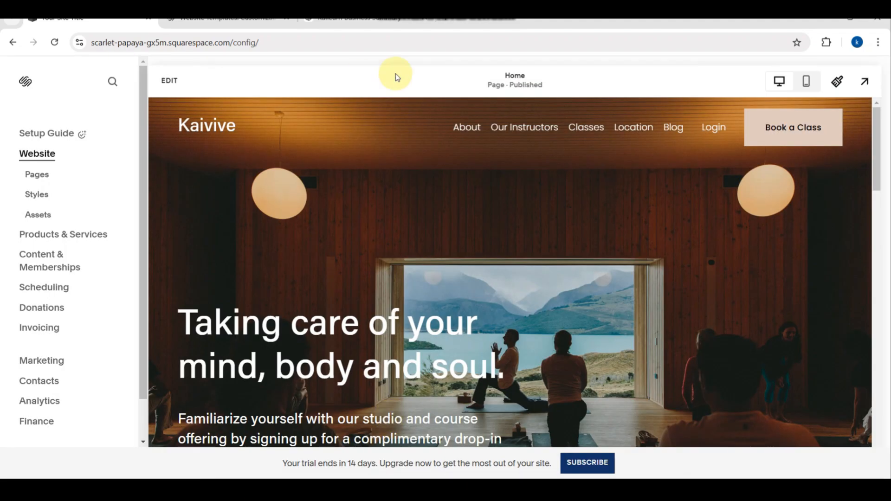
Step: Start editing the Home page and look over the editing options of its header and first section
{"action": "scroll", "coordinate": [213, 123], "scroll_direction": "up", "scroll_amount": 5}
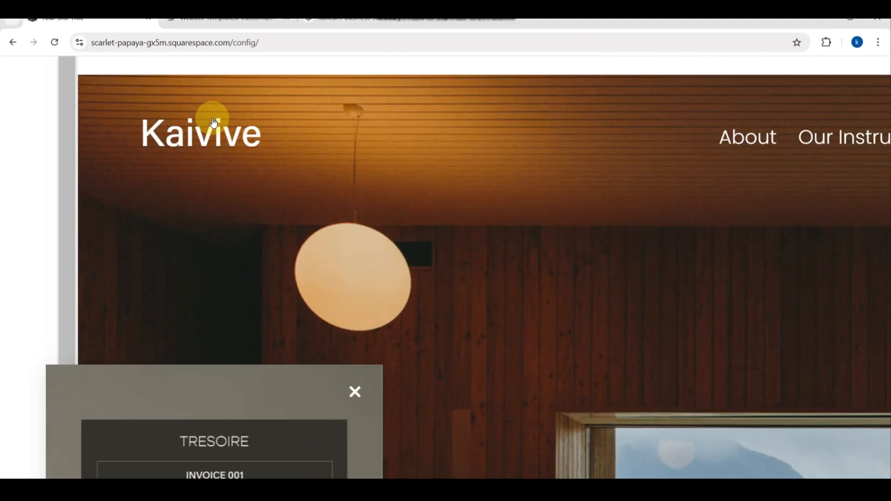
{"action": "scroll", "coordinate": [213, 123], "scroll_direction": "down", "scroll_amount": 5}
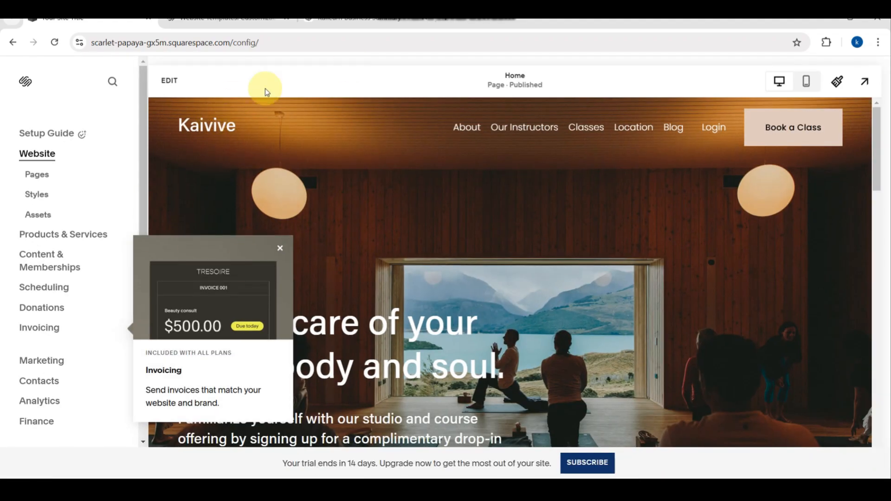
{"action": "left_click", "coordinate": [172, 83]}
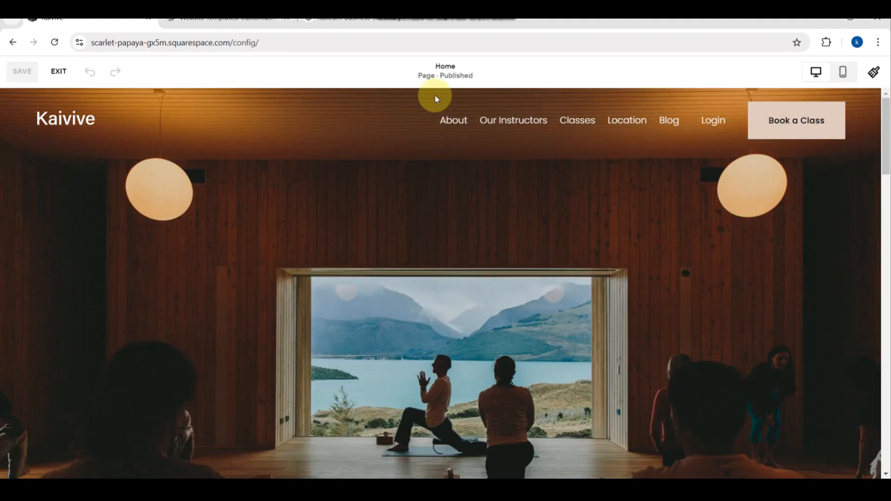
{"action": "mouse_move", "coordinate": [613, 223]}
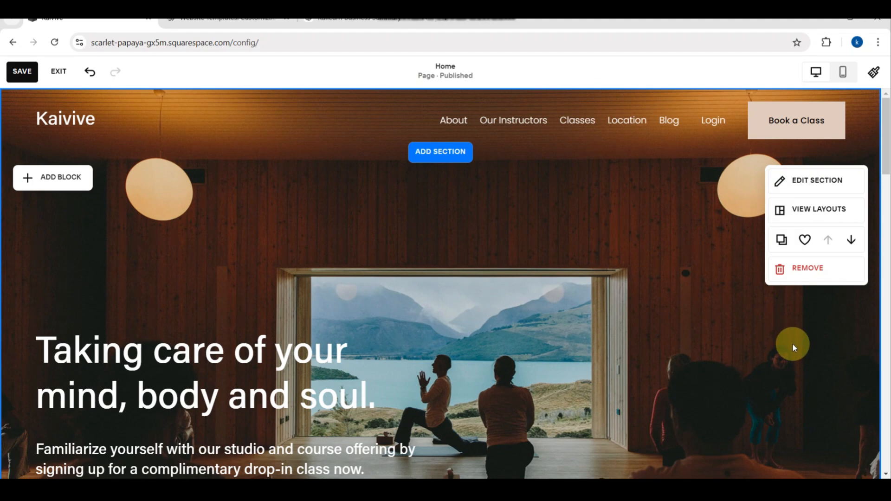
{"action": "mouse_move", "coordinate": [427, 118]}
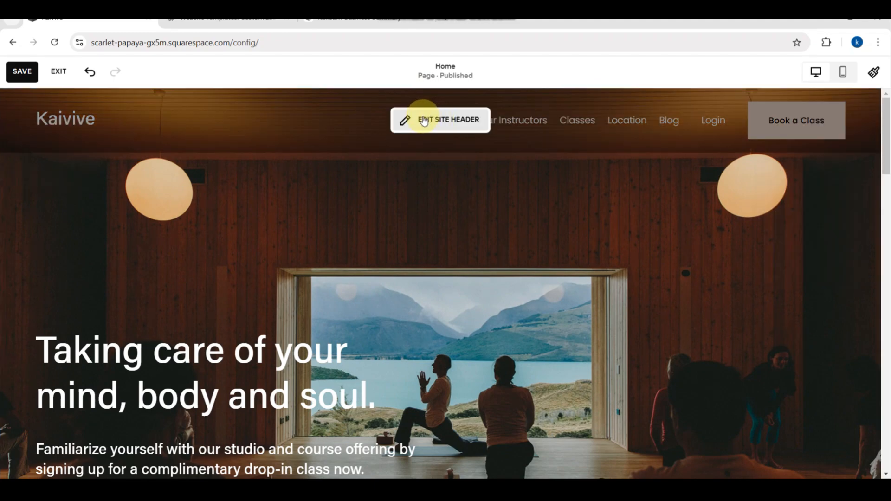
{"action": "mouse_move", "coordinate": [705, 246]}
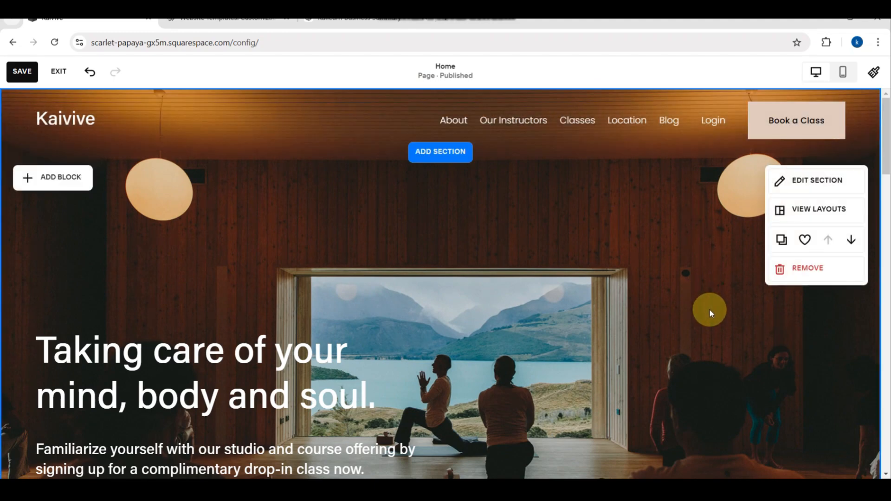
Step: Open the hero section's background settings and browse stock images to replace its background image
{"action": "scroll", "coordinate": [709, 310], "scroll_direction": "down", "scroll_amount": 3}
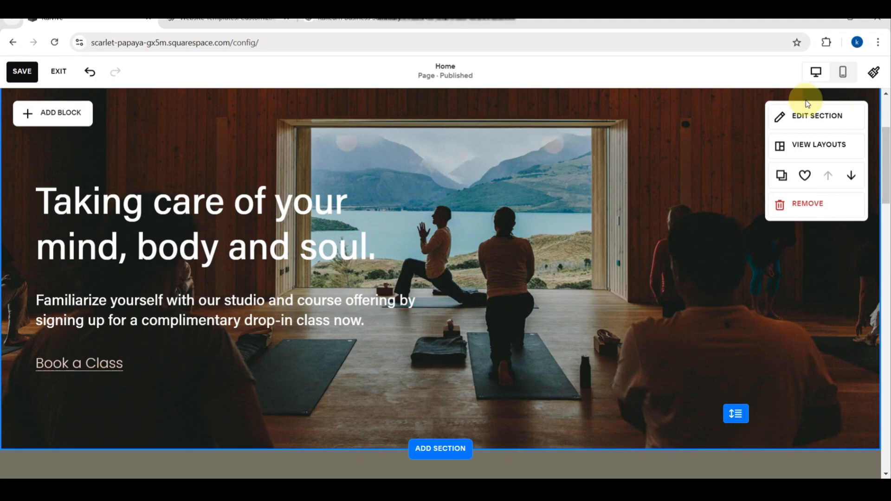
{"action": "left_click", "coordinate": [824, 114]}
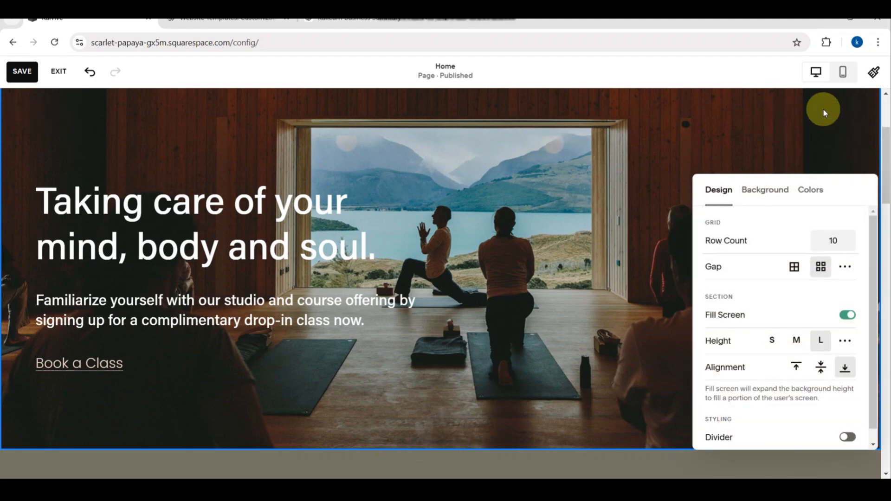
{"action": "scroll", "coordinate": [778, 288], "scroll_direction": "down", "scroll_amount": 1}
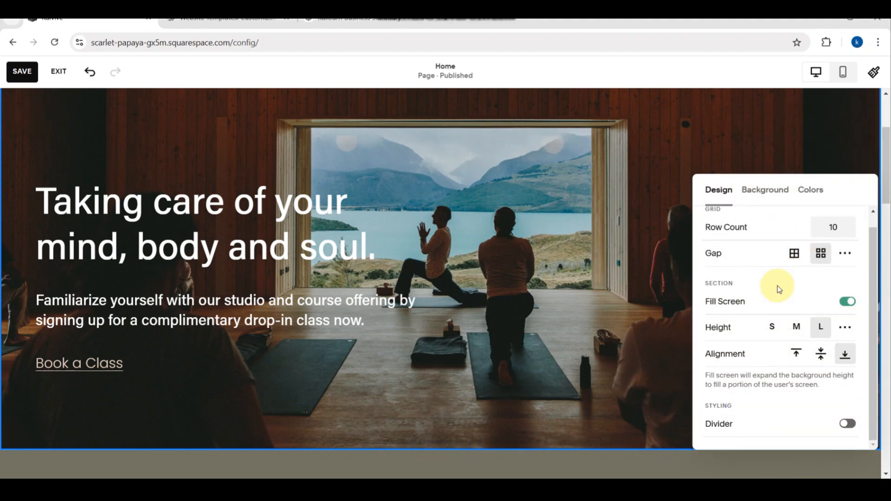
{"action": "left_click", "coordinate": [742, 195]}
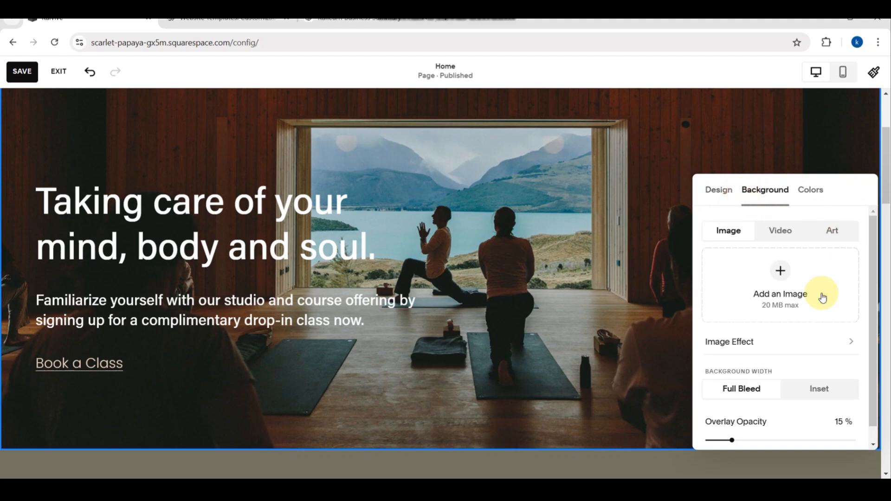
{"action": "left_click", "coordinate": [740, 306]}
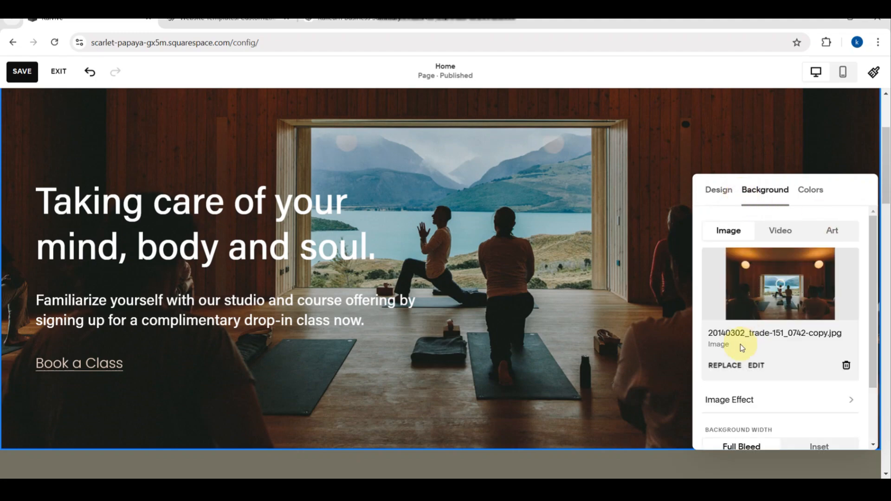
{"action": "left_click", "coordinate": [724, 367]}
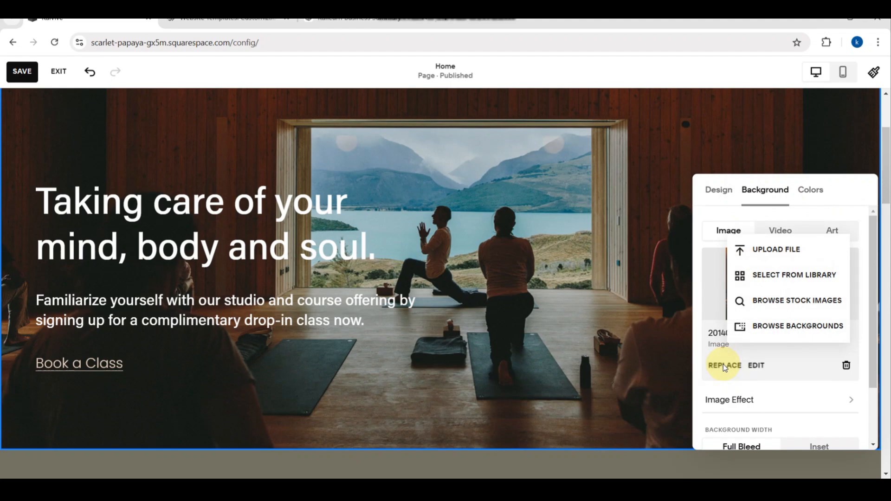
{"action": "left_click", "coordinate": [753, 302]}
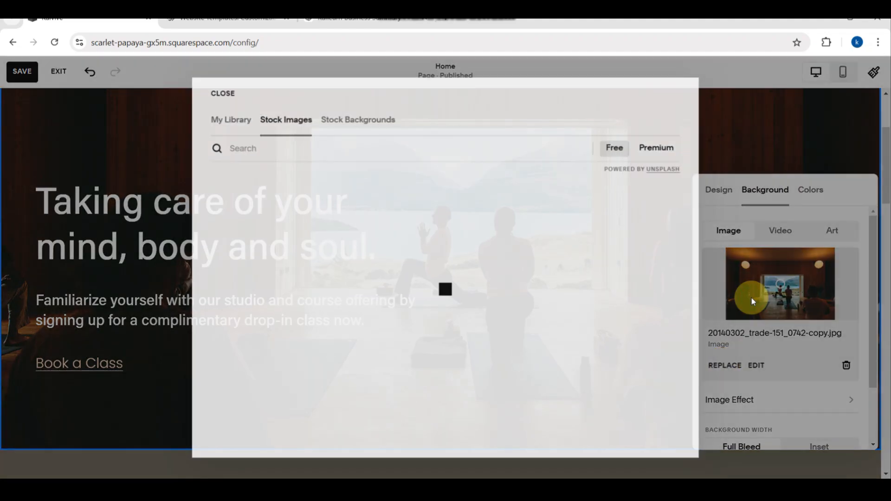
Step: Search the free stock images for "fitness" and add the black-and-white gym photo with treadmills and a weight bench as the hero background
{"action": "left_click", "coordinate": [381, 145]}
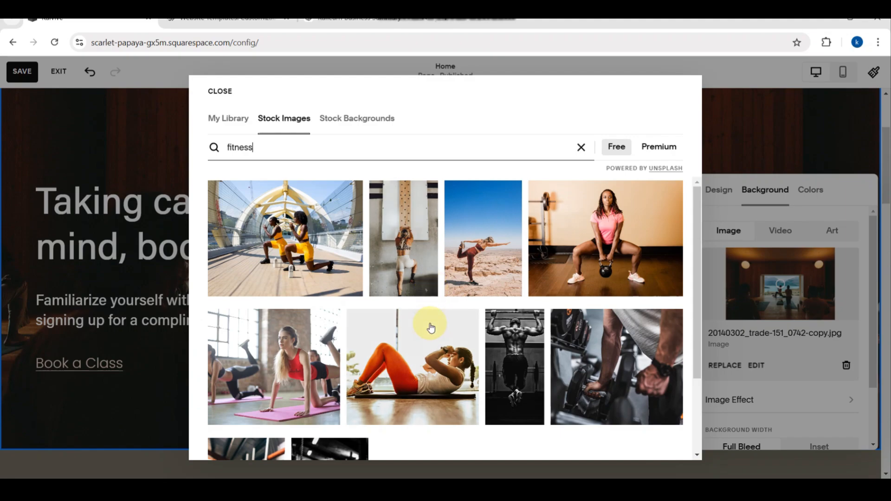
{"action": "scroll", "coordinate": [430, 327], "scroll_direction": "down", "scroll_amount": 2}
{"action": "scroll", "coordinate": [431, 327], "scroll_direction": "down", "scroll_amount": 2}
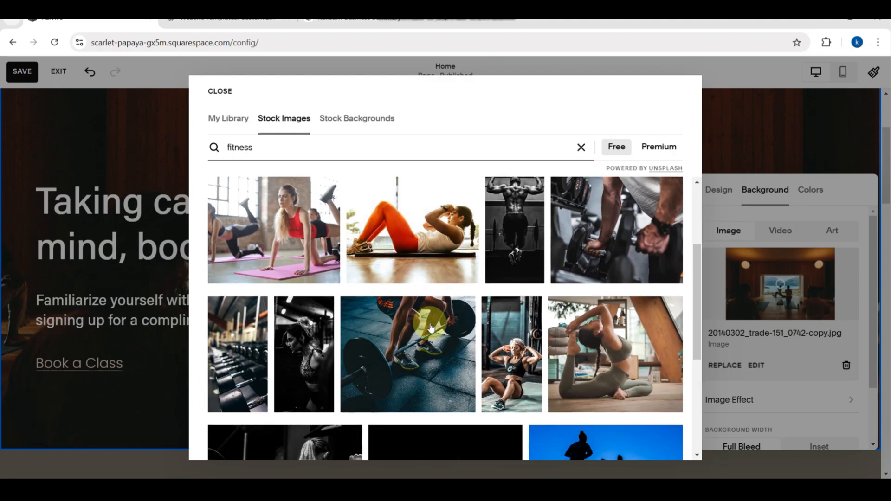
{"action": "scroll", "coordinate": [431, 327], "scroll_direction": "down", "scroll_amount": 3}
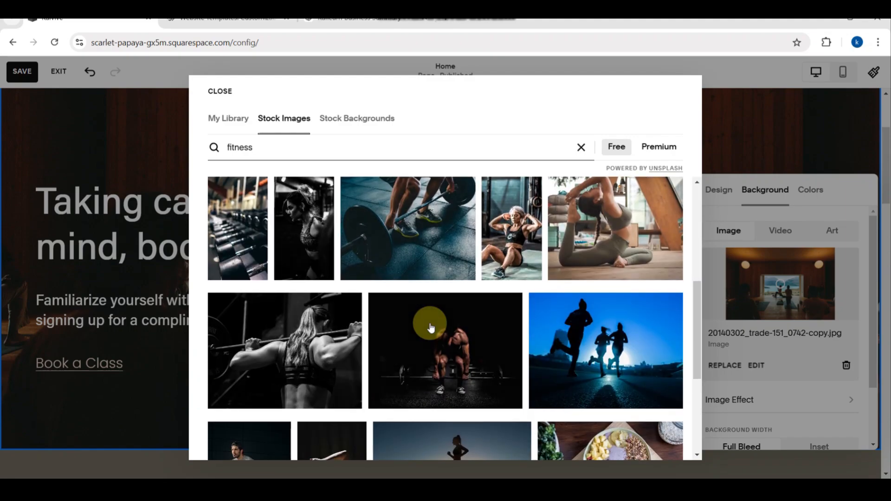
{"action": "scroll", "coordinate": [431, 327], "scroll_direction": "down", "scroll_amount": 1}
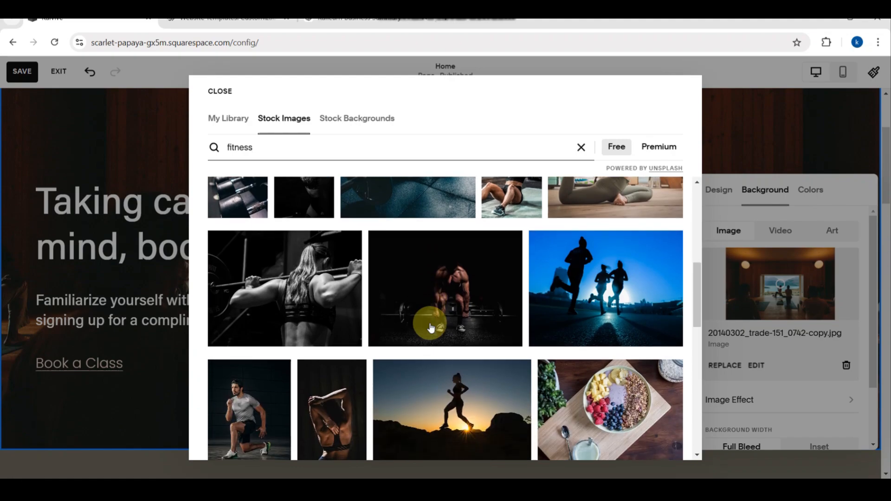
{"action": "scroll", "coordinate": [431, 328], "scroll_direction": "down", "scroll_amount": 3}
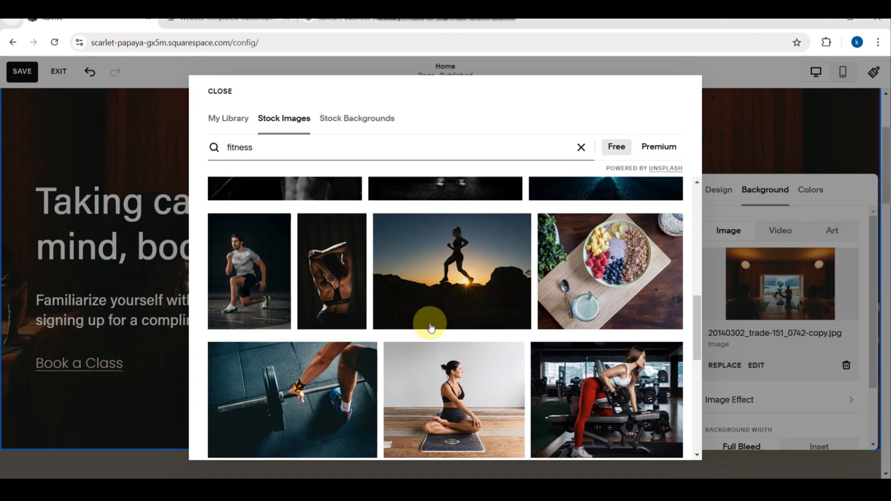
{"action": "scroll", "coordinate": [431, 327], "scroll_direction": "down", "scroll_amount": 4}
{"action": "scroll", "coordinate": [431, 327], "scroll_direction": "down", "scroll_amount": 1}
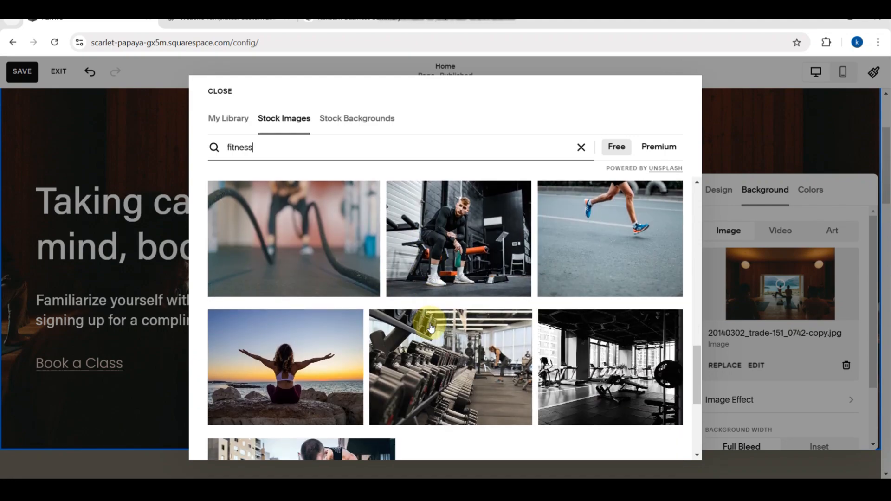
{"action": "scroll", "coordinate": [613, 371], "scroll_direction": "down", "scroll_amount": 2}
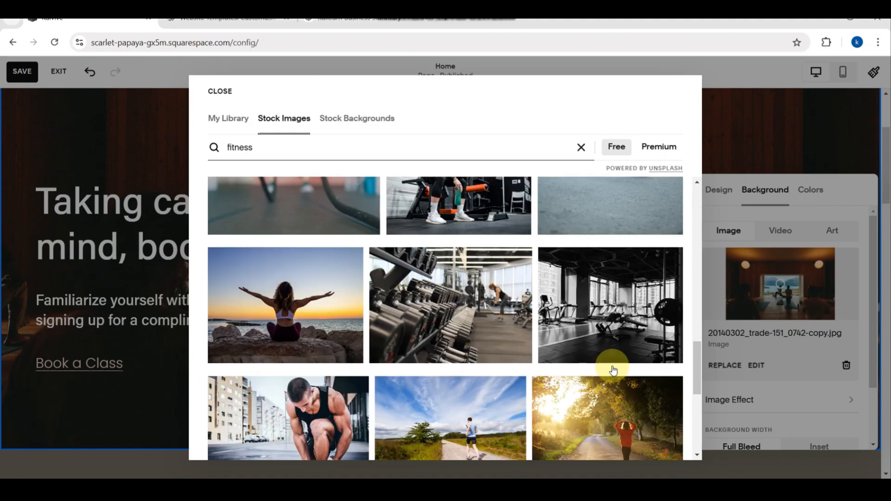
{"action": "scroll", "coordinate": [613, 370], "scroll_direction": "down", "scroll_amount": 5}
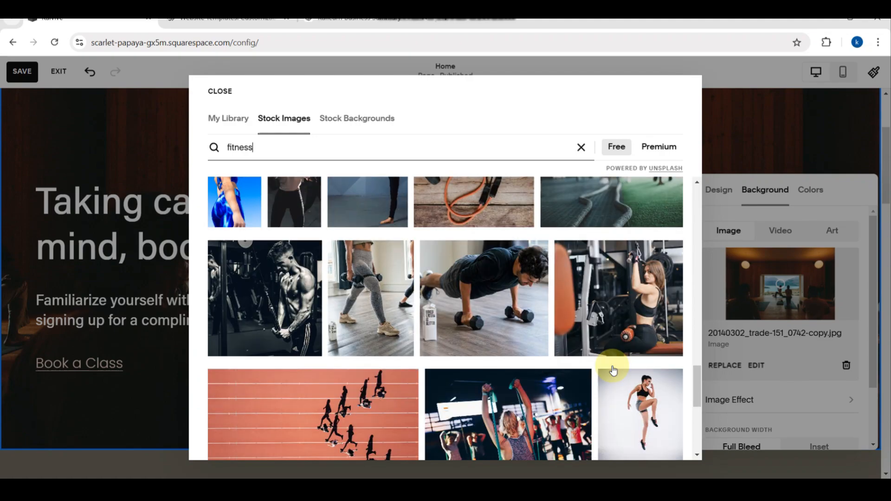
{"action": "scroll", "coordinate": [613, 366], "scroll_direction": "up", "scroll_amount": 3}
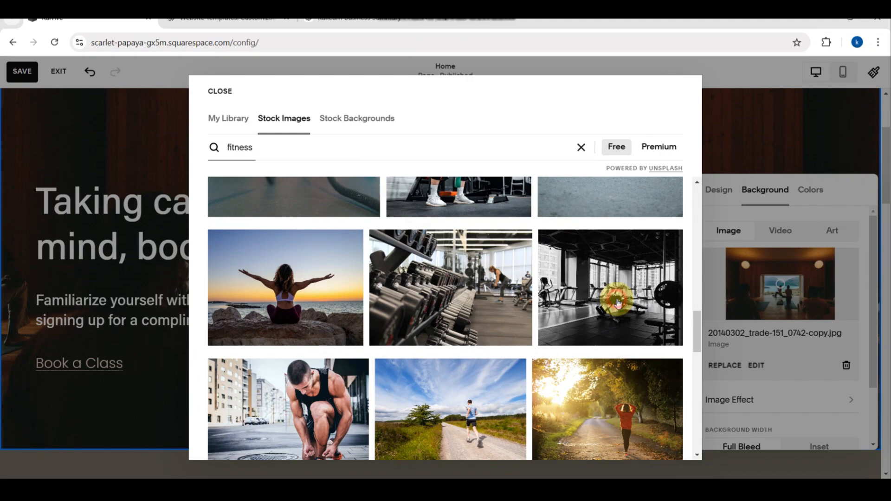
{"action": "left_click", "coordinate": [617, 302]}
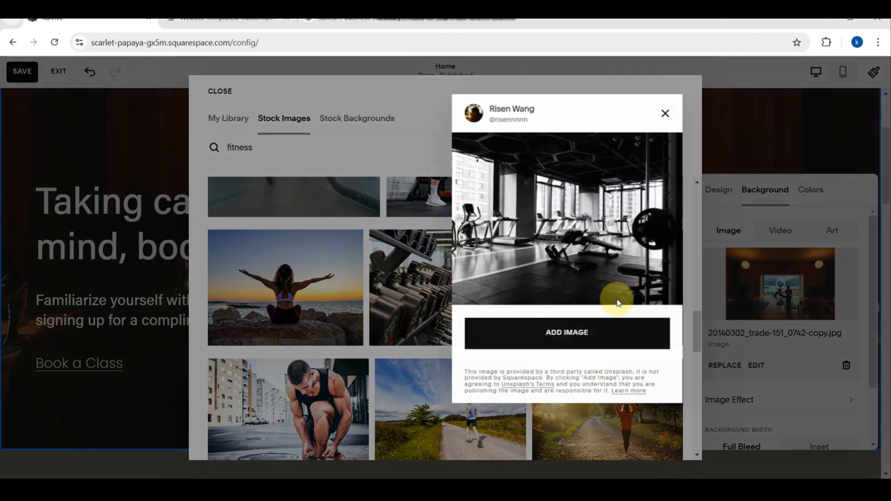
{"action": "left_click", "coordinate": [566, 331]}
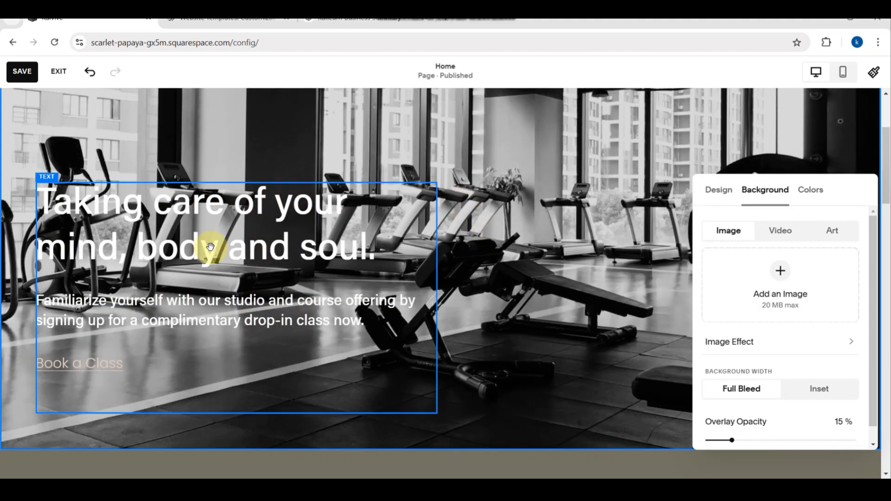
Step: Replace the hero heading "Taking care of your mind, body and soul." with "KAIVIVE" and make it bold
{"action": "triple_click", "coordinate": [343, 253]}
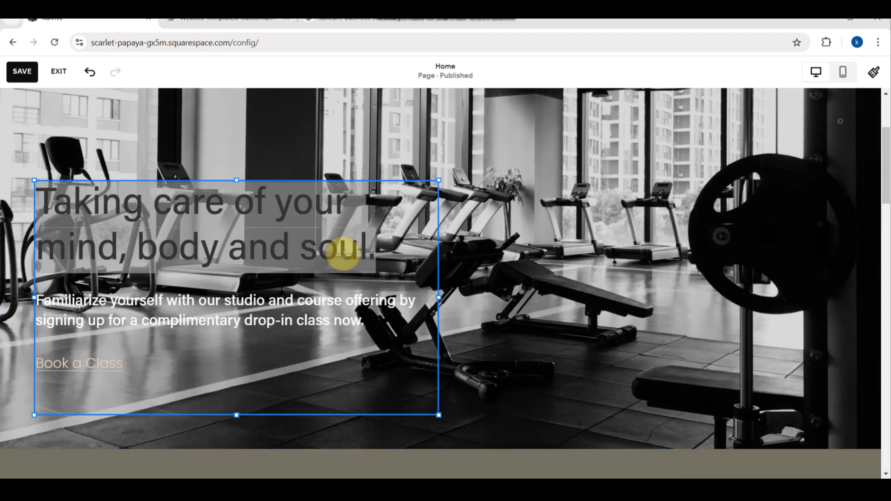
{"action": "left_click", "coordinate": [348, 250]}
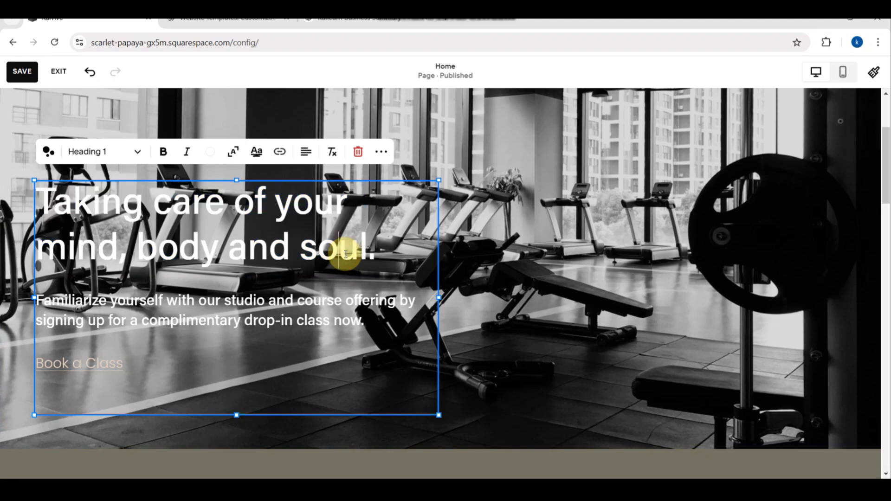
{"action": "left_click_drag", "start_coordinate": [376, 251], "coordinate": [44, 201]}
{"action": "type", "text": "KAIVI"}
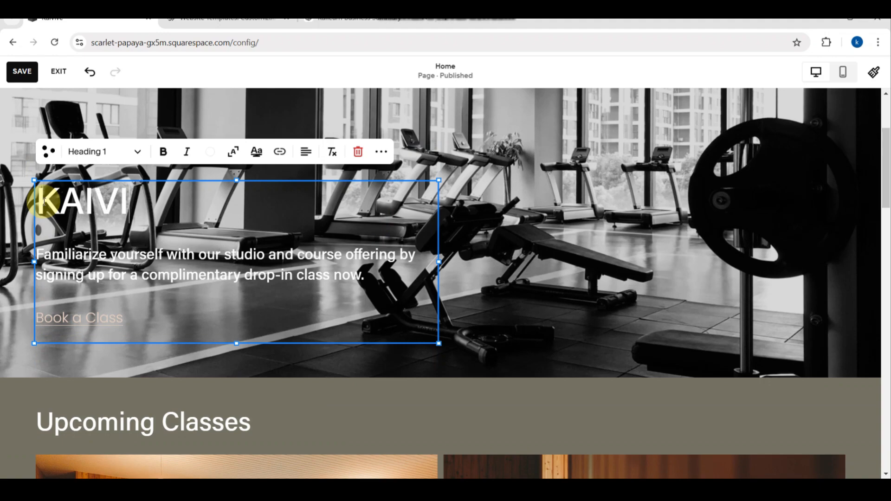
{"action": "type", "text": "VE"}
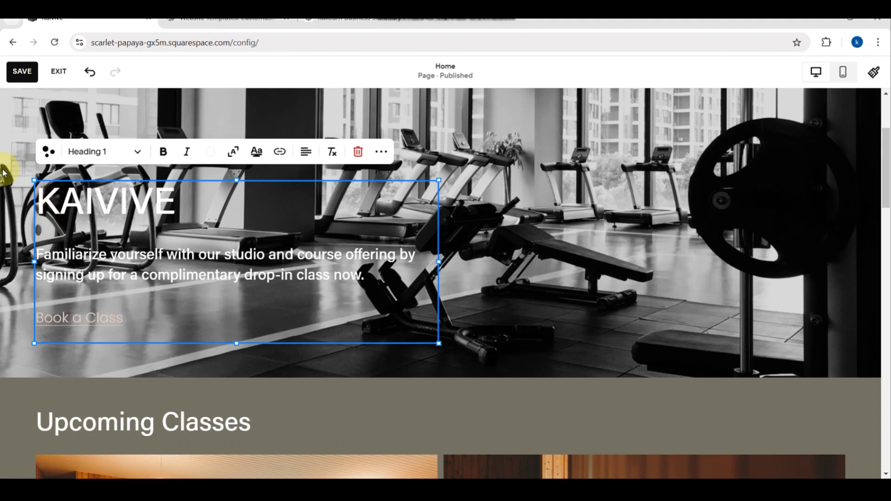
{"action": "double_click", "coordinate": [149, 201]}
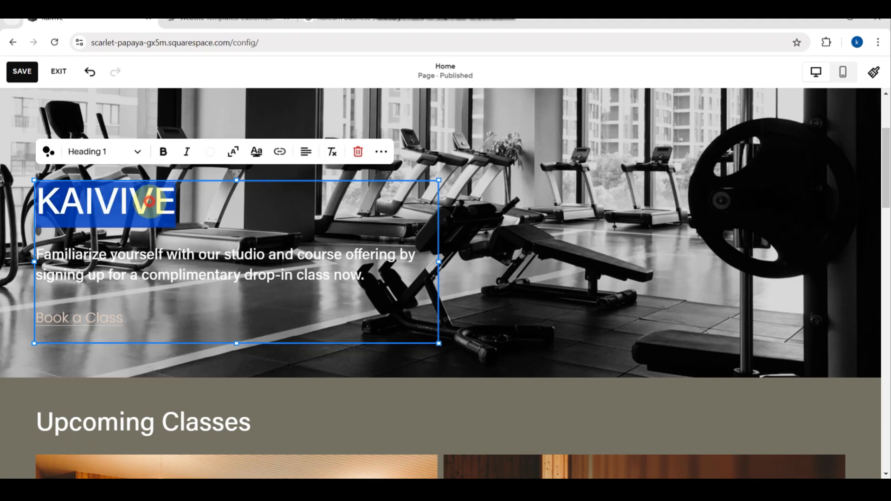
{"action": "left_click", "coordinate": [163, 151]}
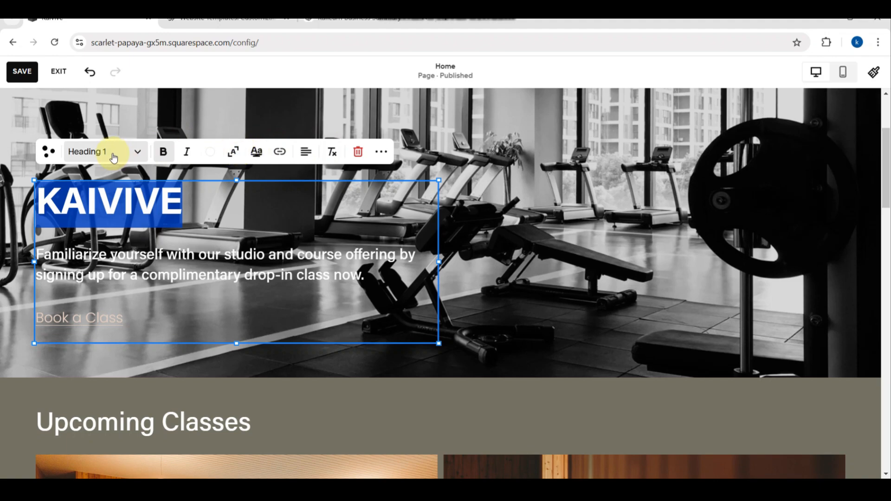
Step: Try the Heading 4 style on the KAIVIVE heading and set it back to Heading 1
{"action": "left_click", "coordinate": [136, 153]}
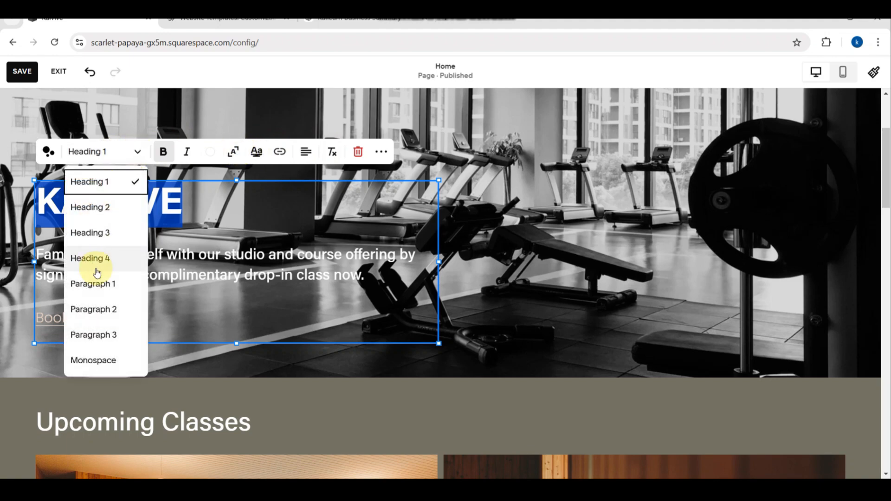
{"action": "left_click", "coordinate": [105, 259]}
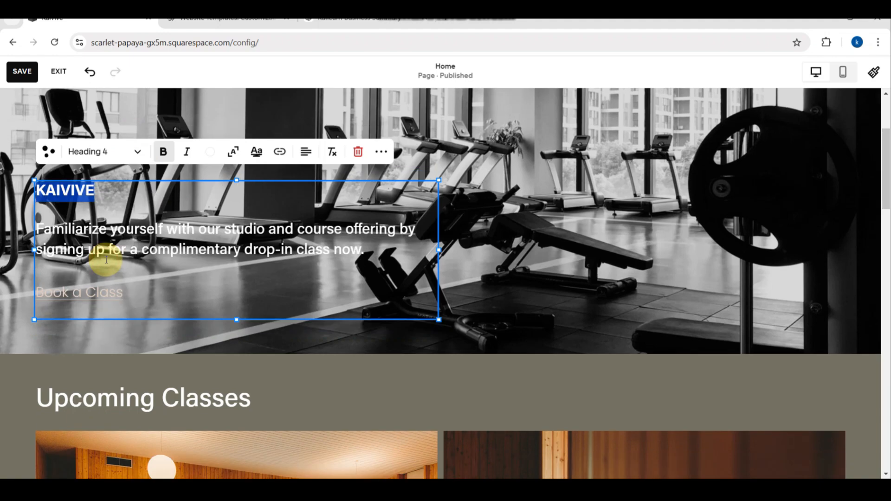
{"action": "left_click", "coordinate": [136, 151]}
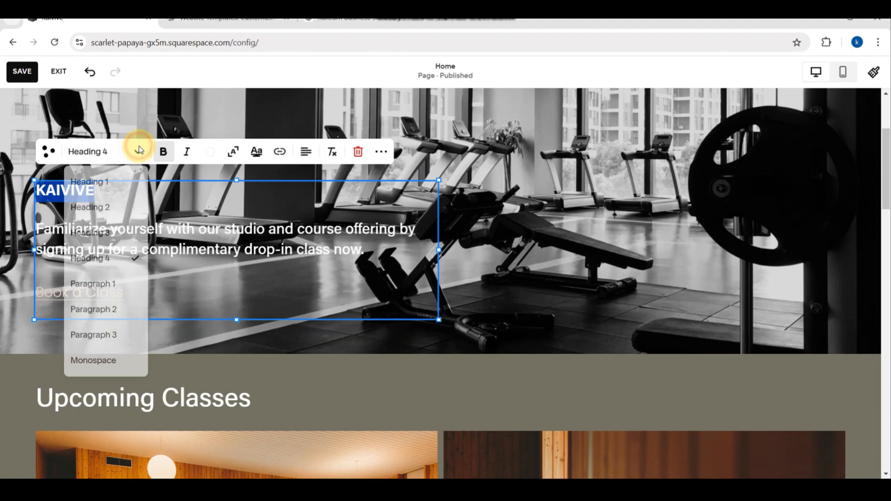
{"action": "left_click", "coordinate": [99, 182]}
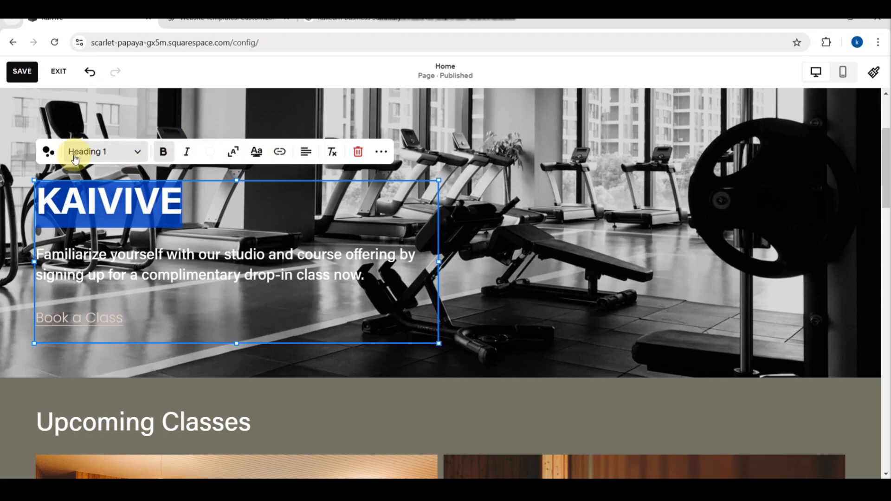
Step: Look at the Squarespace AI writing assistant's introduction and the additional text formatting options for the KAIVIVE heading
{"action": "left_click", "coordinate": [47, 149]}
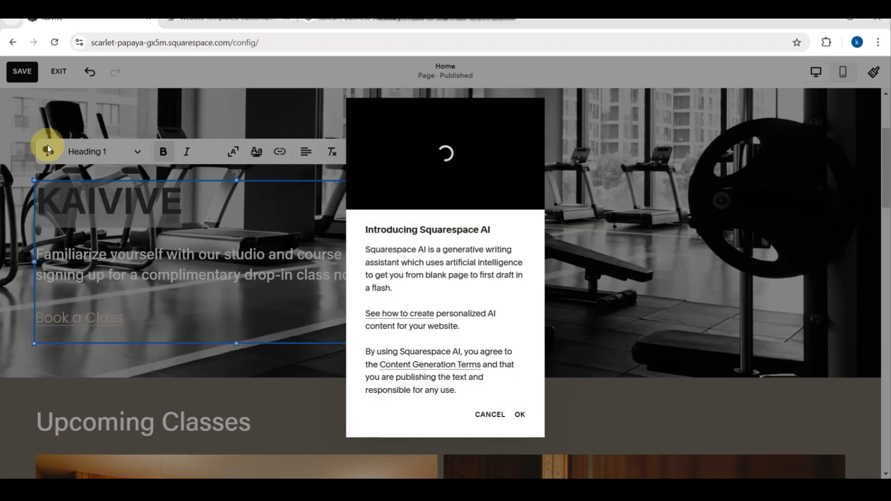
{"action": "left_click", "coordinate": [335, 215]}
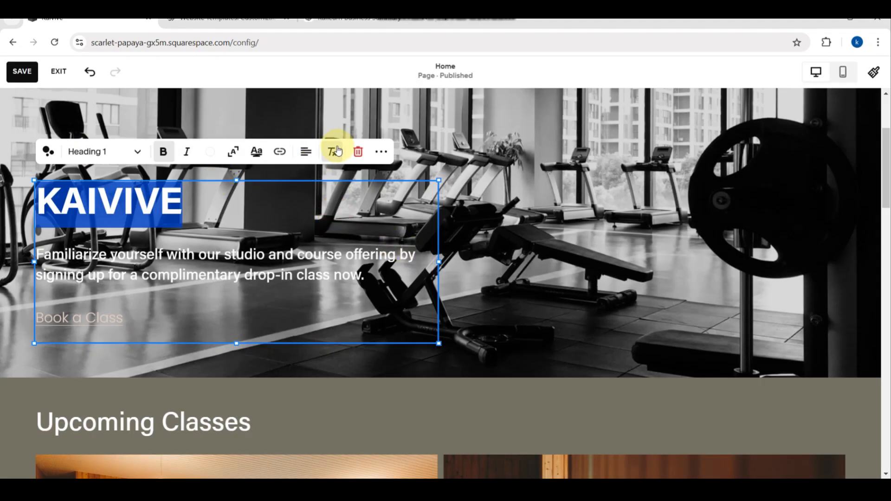
{"action": "left_click", "coordinate": [378, 151]}
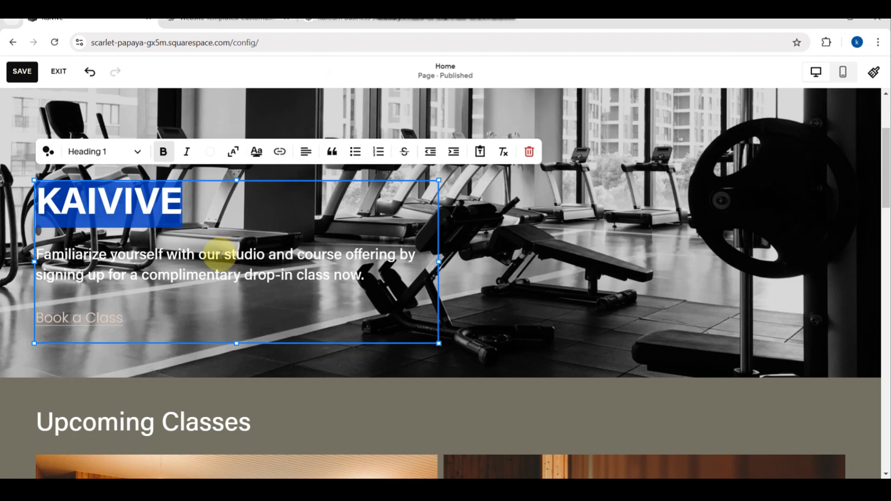
Step: Replace the hero paragraph under the heading with "Combines "Kai" and "revive," implying rejuvenation and health."
{"action": "left_click", "coordinate": [217, 284]}
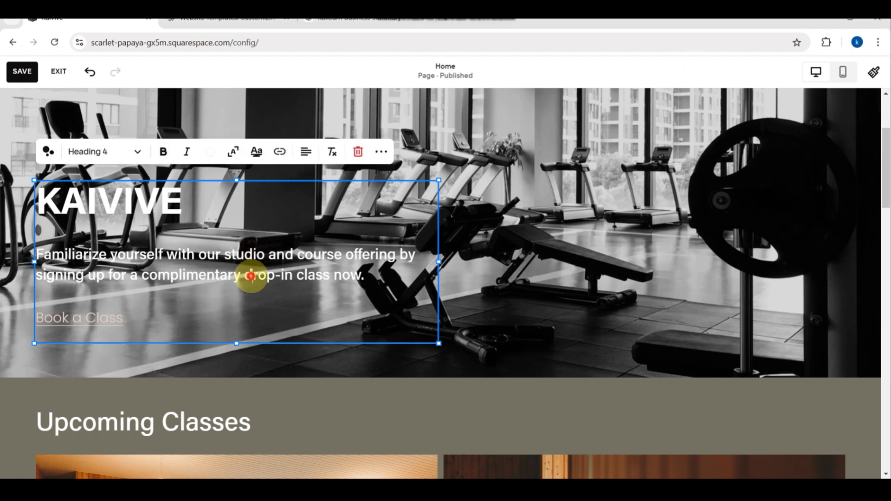
{"action": "triple_click", "coordinate": [250, 277]}
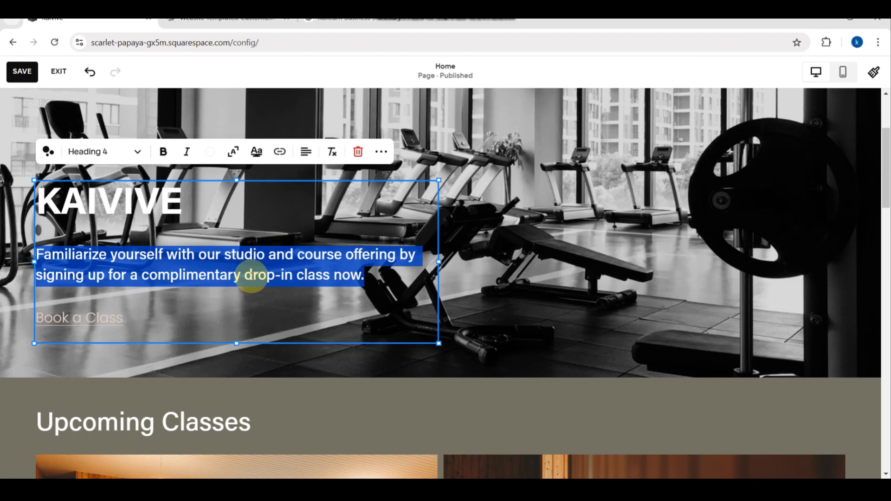
{"action": "type", "text": "Combines \"Kai\" and \"revive,\" implying rejuvenation and health."}
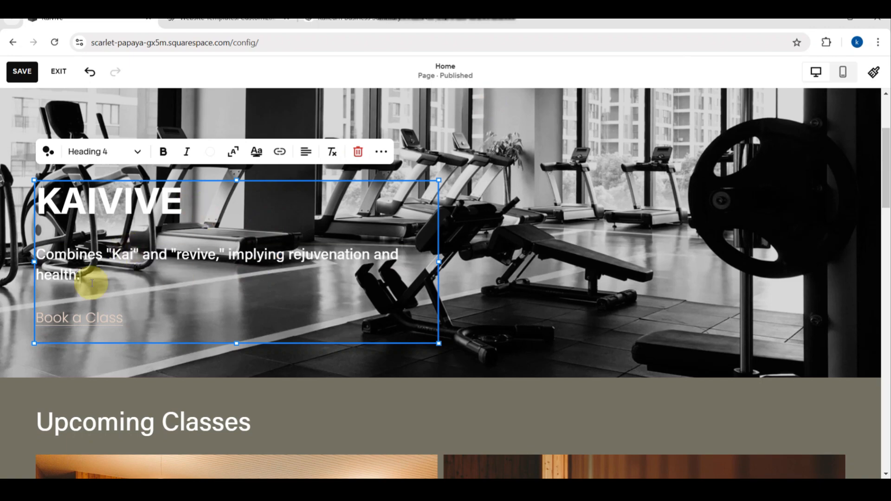
Step: Edit the hero's Book a Class link and replace its /book-a-class address with "Start booking"
{"action": "left_click", "coordinate": [70, 318]}
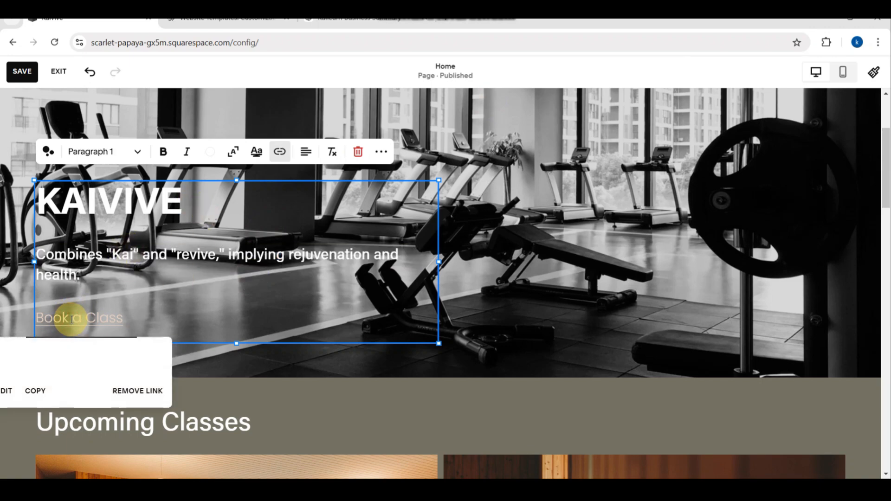
{"action": "scroll", "coordinate": [73, 366], "scroll_direction": "up", "scroll_amount": 2}
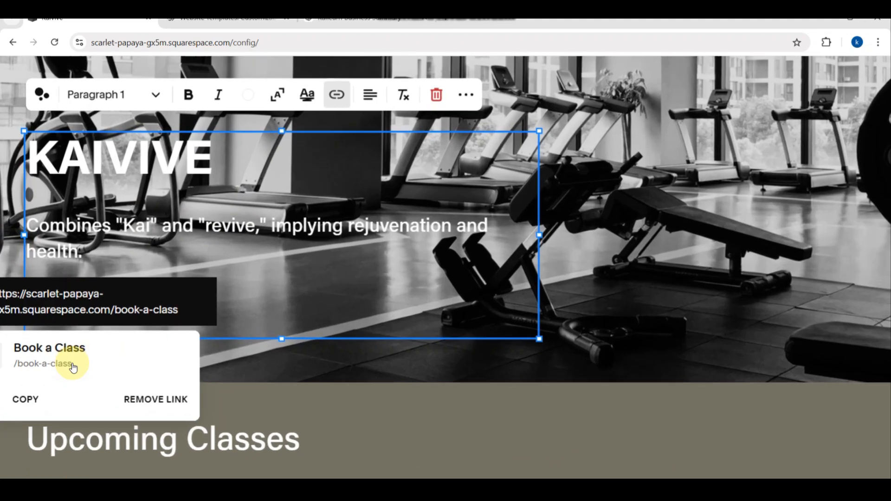
{"action": "scroll", "coordinate": [73, 368], "scroll_direction": "down", "scroll_amount": 2}
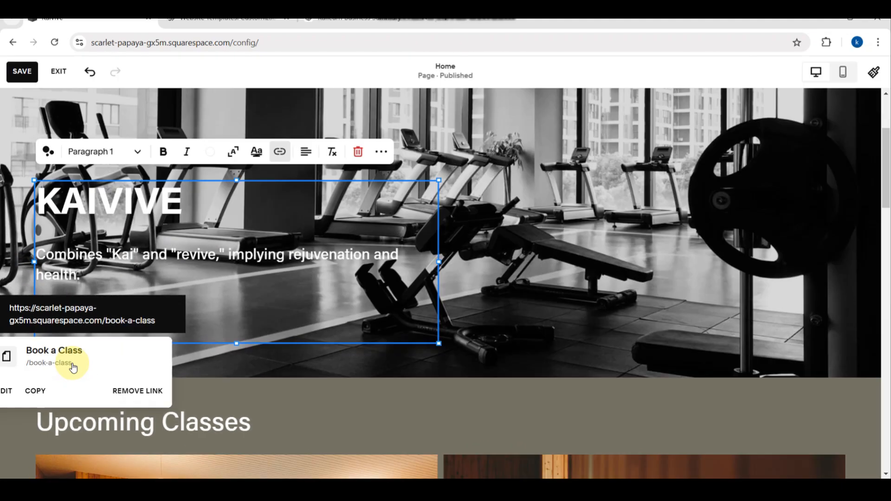
{"action": "left_click", "coordinate": [6, 390]}
{"action": "left_click", "coordinate": [110, 387]}
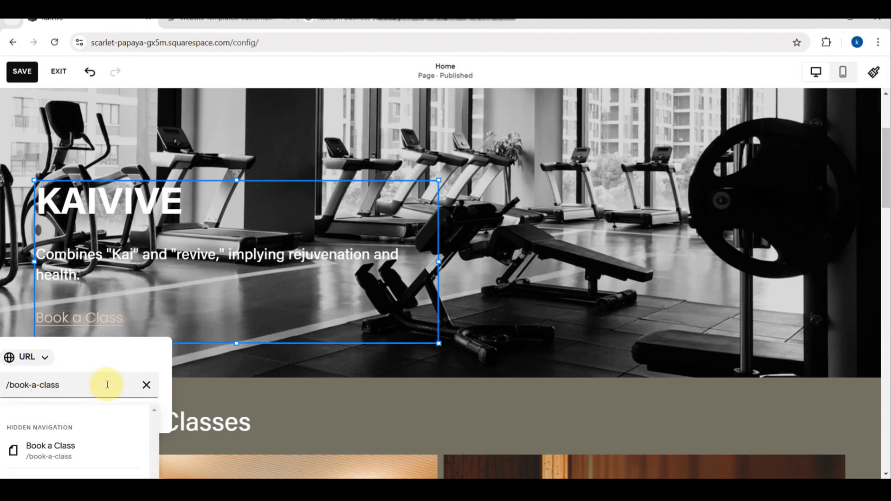
{"action": "key", "text": "BackSpace"}
{"action": "key", "text": "BackSpace"}
{"action": "key", "text": "BackSpace"}
{"action": "key", "text": "BackSpace"}
{"action": "key", "text": "BackSpace"}
{"action": "key", "text": "BackSpace"}
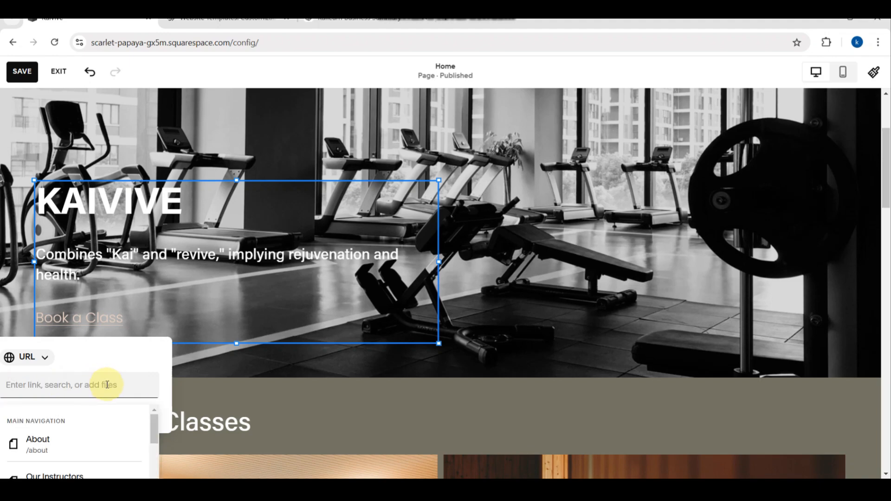
{"action": "type", "text": "Start booking"}
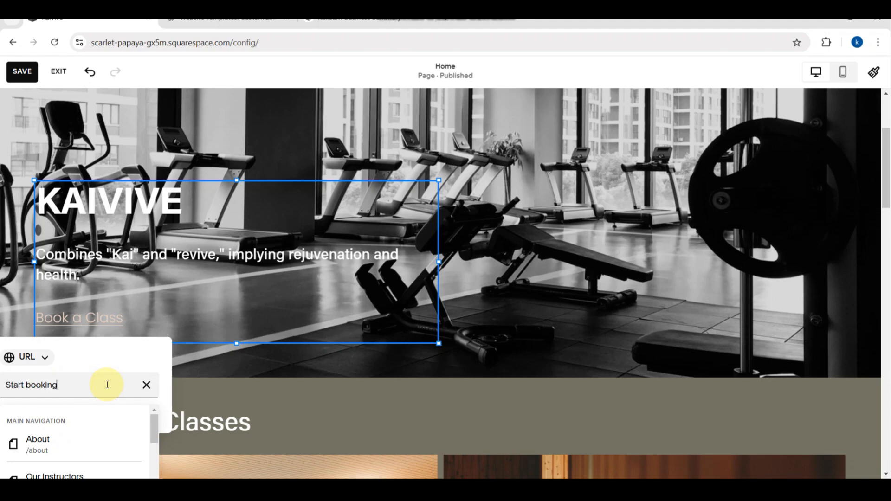
{"action": "key", "text": "Return"}
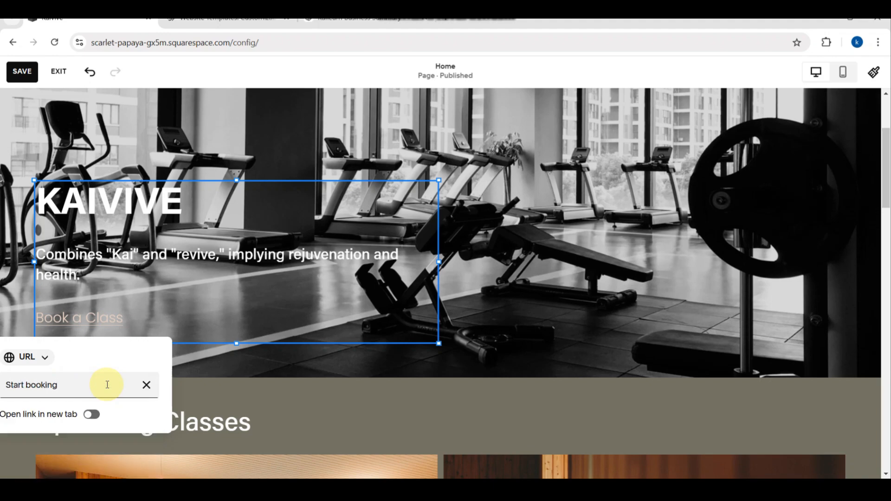
Step: Set the hero's Book a Class link to open in a new tab and close the link settings
{"action": "left_click", "coordinate": [92, 414]}
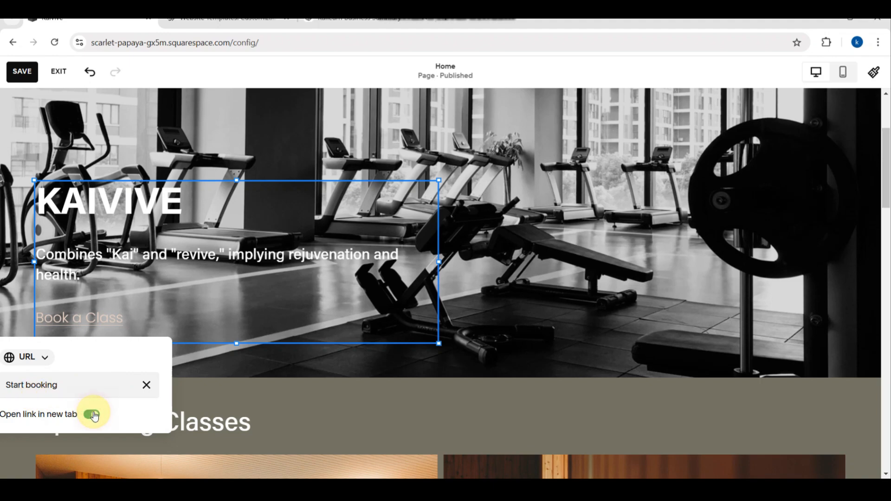
{"action": "left_click", "coordinate": [218, 391]}
{"action": "left_click", "coordinate": [44, 332]}
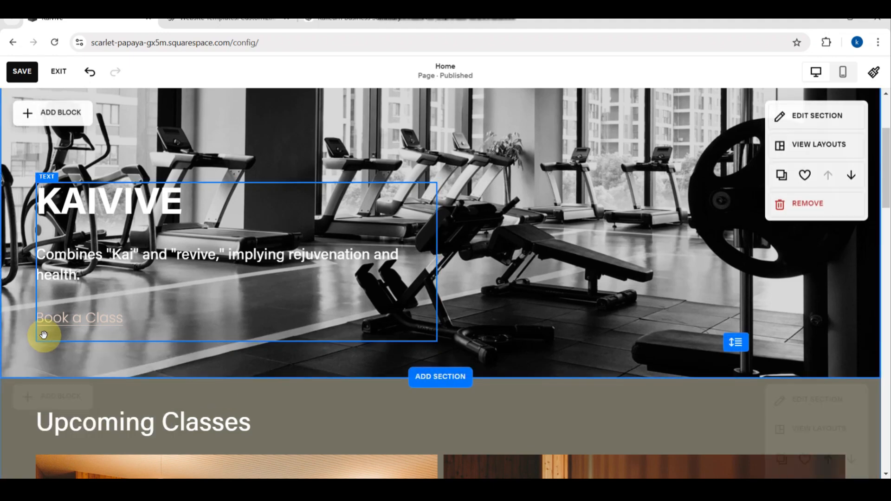
{"action": "left_click", "coordinate": [61, 322]}
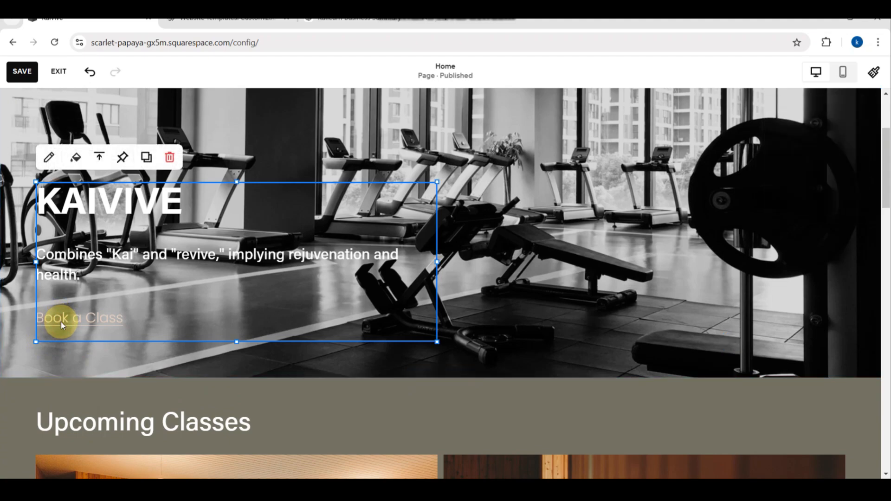
Step: Review the Home page's sections from the site header through upcoming classes and the newsletter to the footer
{"action": "scroll", "coordinate": [356, 247], "scroll_direction": "up", "scroll_amount": 1}
{"action": "scroll", "coordinate": [356, 247], "scroll_direction": "up", "scroll_amount": 3}
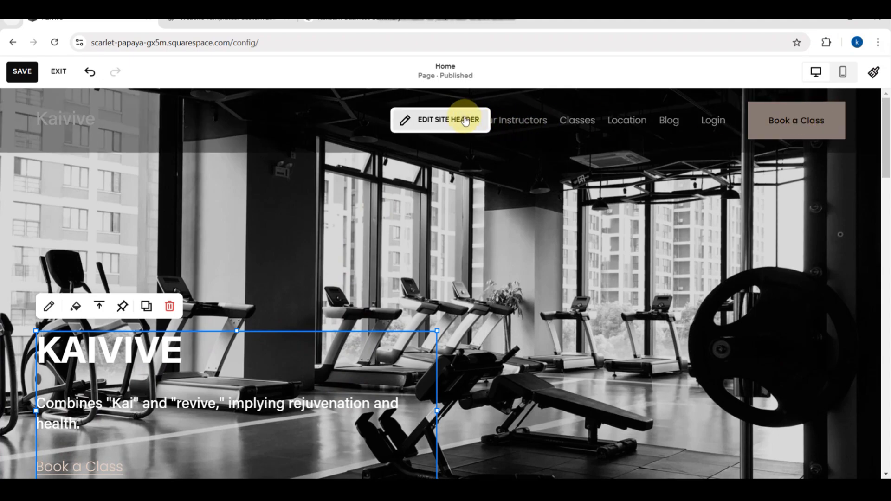
{"action": "scroll", "coordinate": [420, 339], "scroll_direction": "down", "scroll_amount": 8}
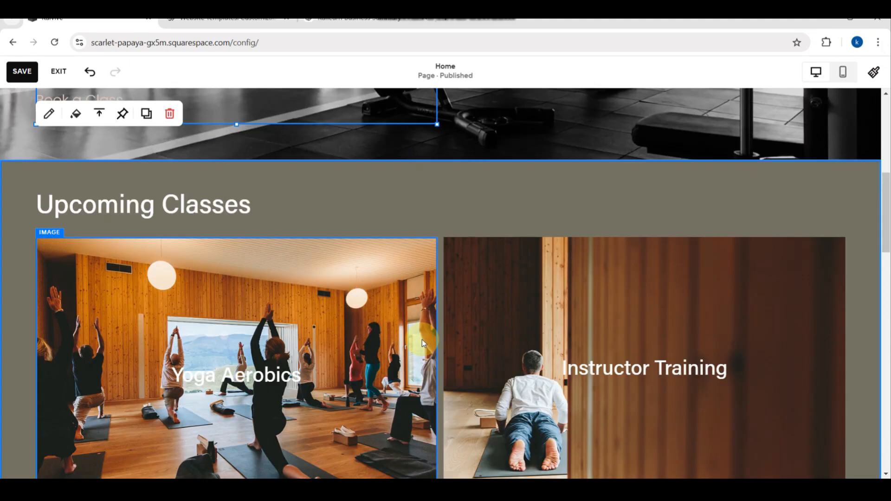
{"action": "scroll", "coordinate": [422, 339], "scroll_direction": "down", "scroll_amount": 3}
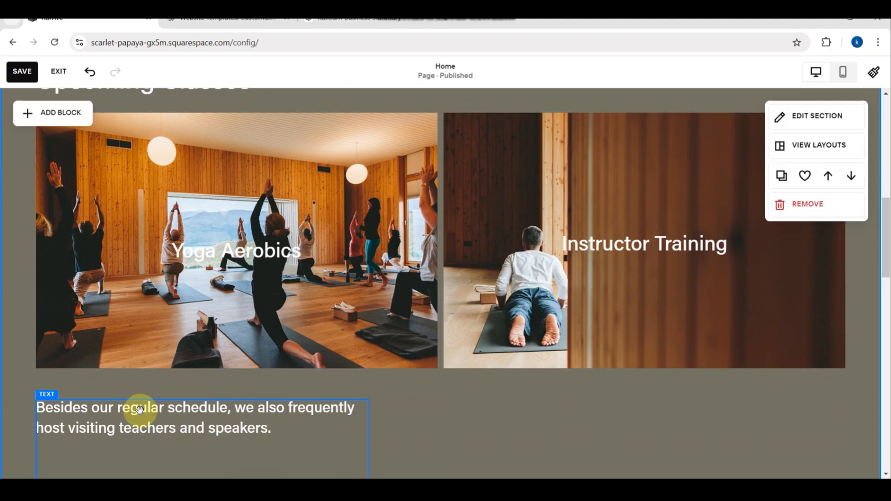
{"action": "scroll", "coordinate": [399, 246], "scroll_direction": "down", "scroll_amount": 5}
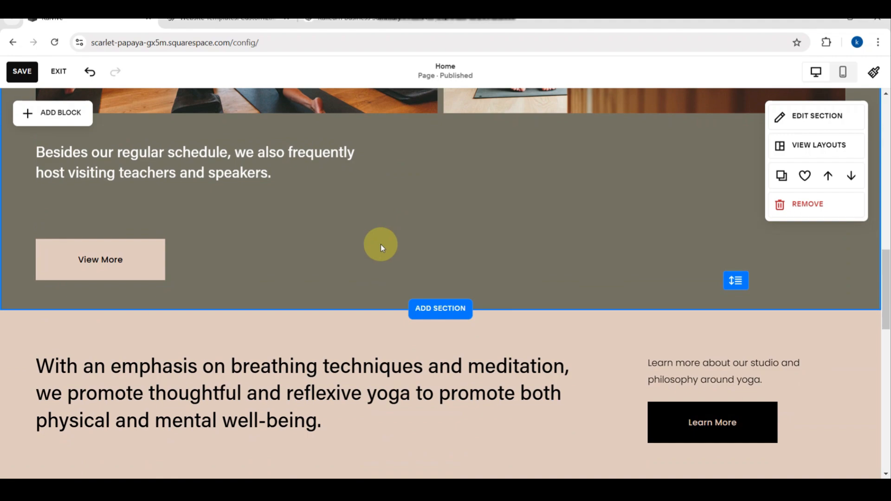
{"action": "scroll", "coordinate": [262, 240], "scroll_direction": "up", "scroll_amount": 5}
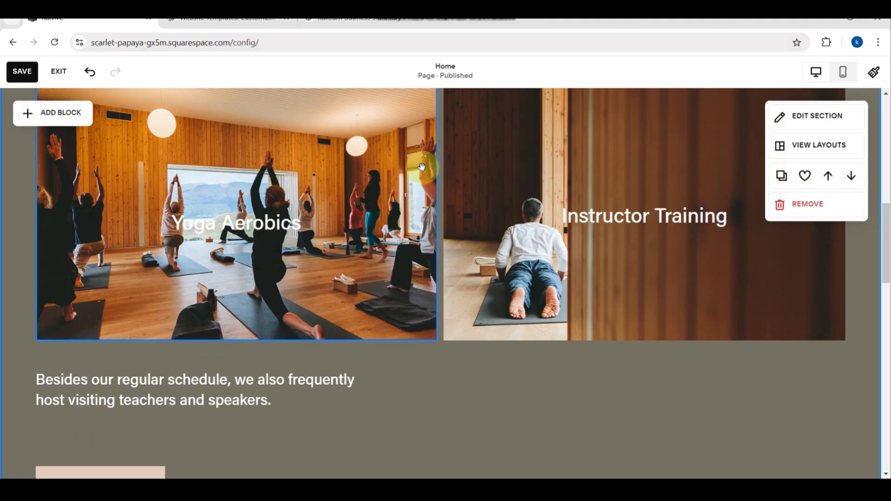
{"action": "scroll", "coordinate": [310, 355], "scroll_direction": "down", "scroll_amount": 6}
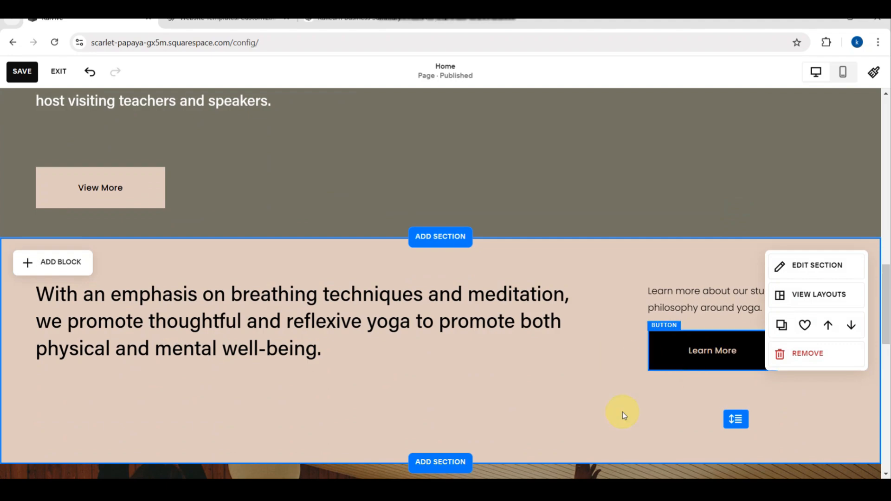
{"action": "scroll", "coordinate": [480, 385], "scroll_direction": "down", "scroll_amount": 4}
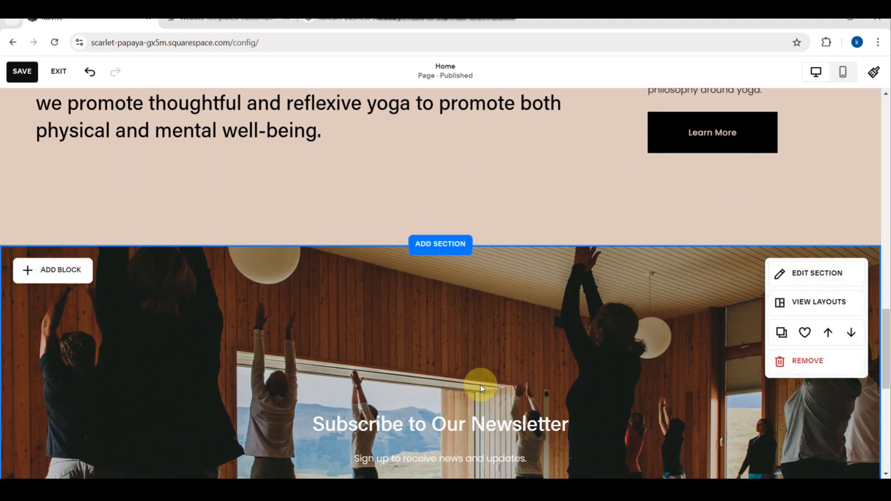
{"action": "scroll", "coordinate": [481, 385], "scroll_direction": "down", "scroll_amount": 3}
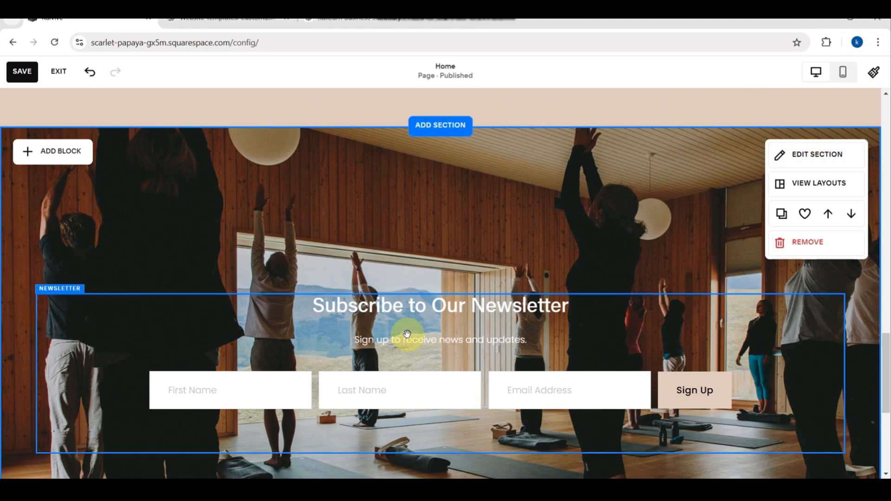
{"action": "scroll", "coordinate": [408, 334], "scroll_direction": "down", "scroll_amount": 6}
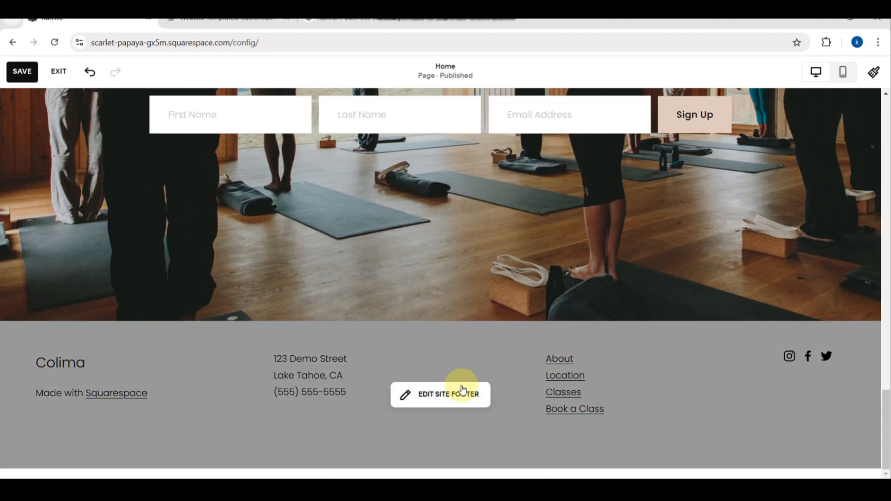
{"action": "mouse_move", "coordinate": [463, 192]}
{"action": "scroll", "coordinate": [450, 291], "scroll_direction": "up", "scroll_amount": 15}
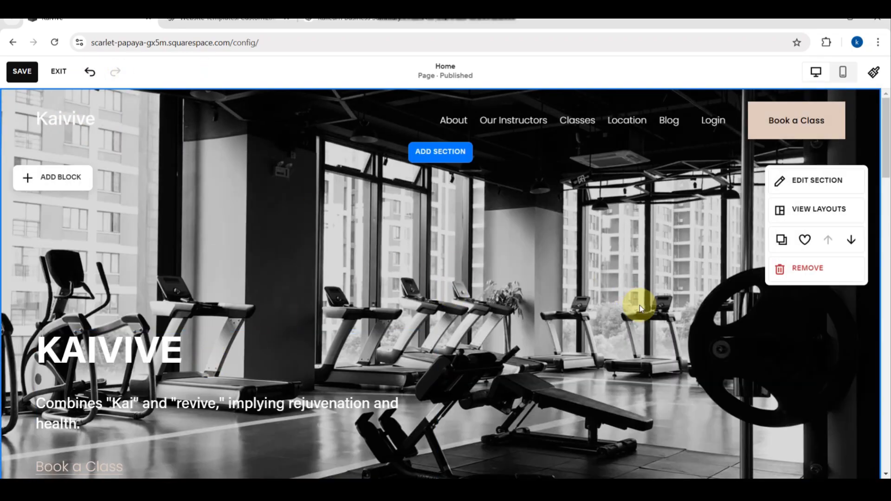
{"action": "scroll", "coordinate": [640, 306], "scroll_direction": "down", "scroll_amount": 4}
{"action": "scroll", "coordinate": [640, 306], "scroll_direction": "up", "scroll_amount": 4}
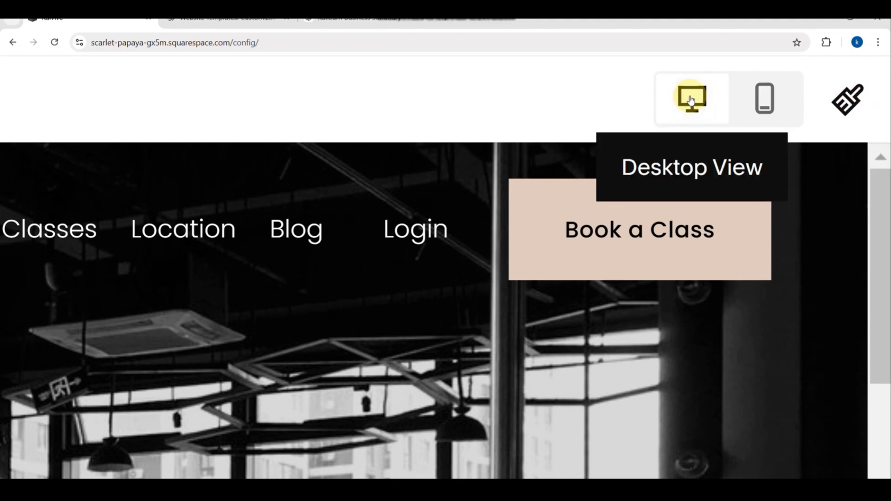
Step: Preview the Home page's sections in mobile view down to the footer and return to desktop view
{"action": "left_click", "coordinate": [760, 98]}
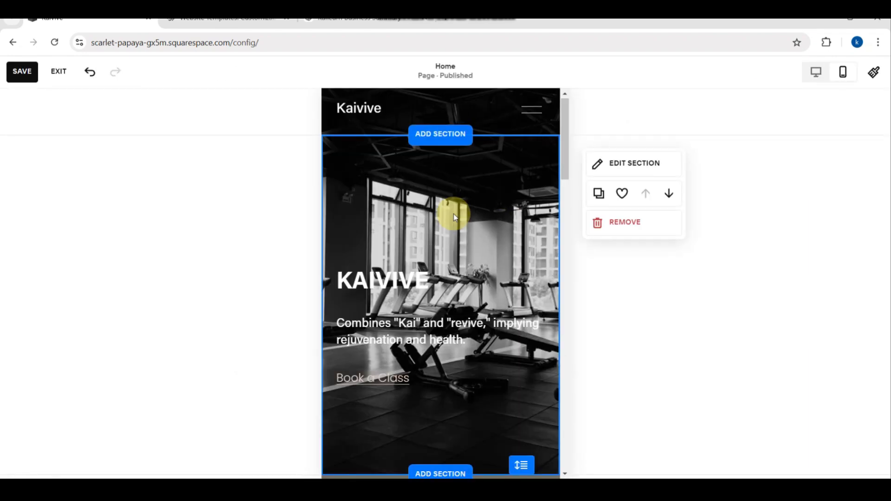
{"action": "scroll", "coordinate": [480, 290], "scroll_direction": "down", "scroll_amount": 10}
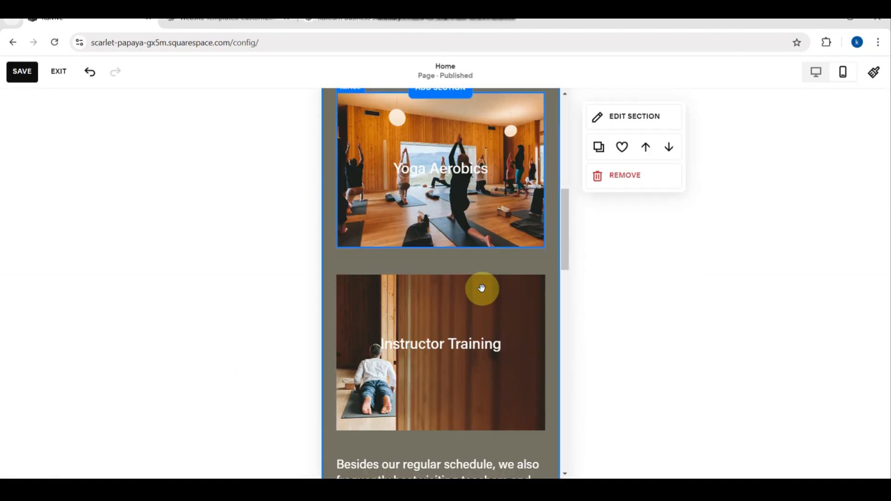
{"action": "scroll", "coordinate": [482, 288], "scroll_direction": "down", "scroll_amount": 15}
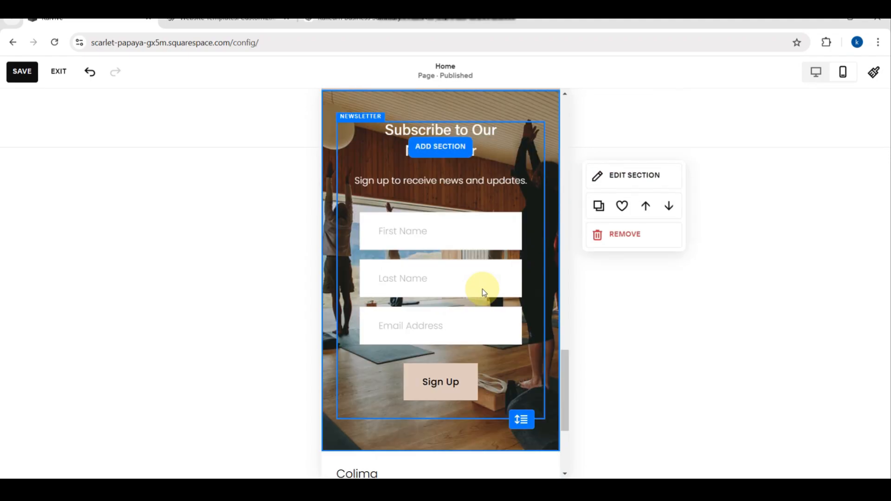
{"action": "scroll", "coordinate": [483, 289], "scroll_direction": "down", "scroll_amount": 3}
{"action": "scroll", "coordinate": [481, 293], "scroll_direction": "up", "scroll_amount": 15}
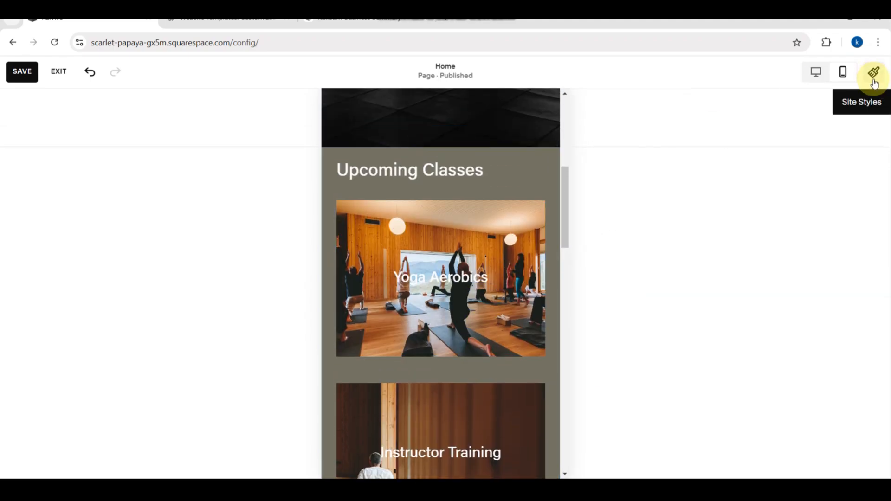
{"action": "left_click", "coordinate": [816, 72]}
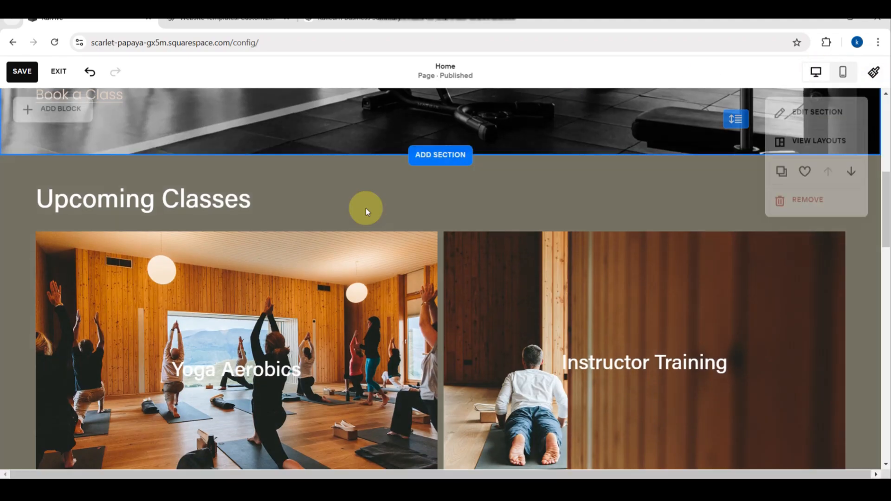
Step: Open the free stock image library for the Yoga Aerobics image block in the Upcoming Classes section
{"action": "scroll", "coordinate": [196, 242], "scroll_direction": "up", "scroll_amount": 8}
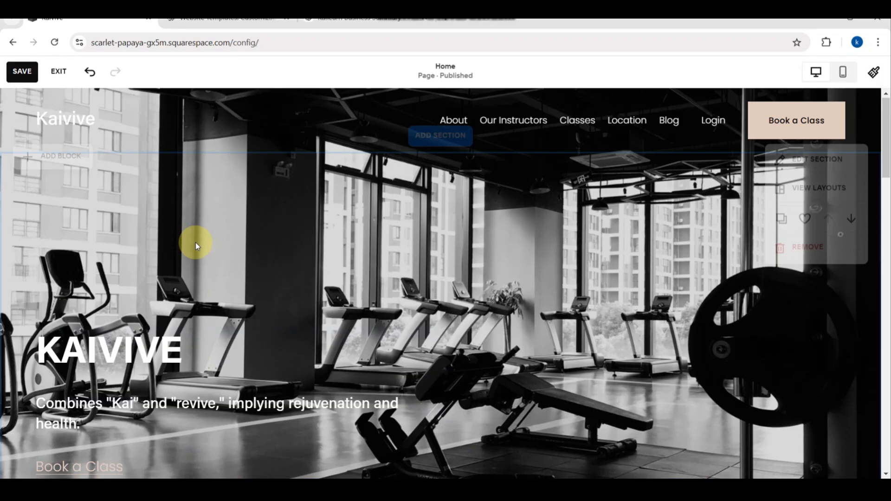
{"action": "scroll", "coordinate": [196, 242], "scroll_direction": "down", "scroll_amount": 12}
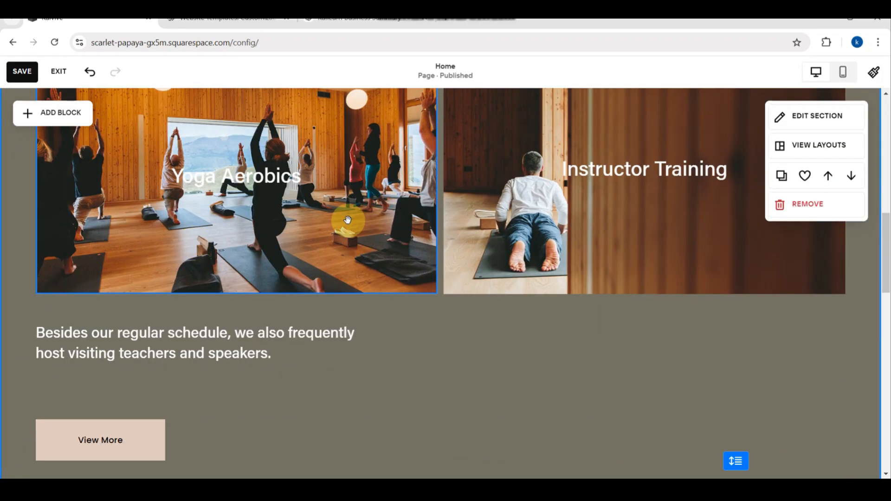
{"action": "left_click", "coordinate": [341, 255]}
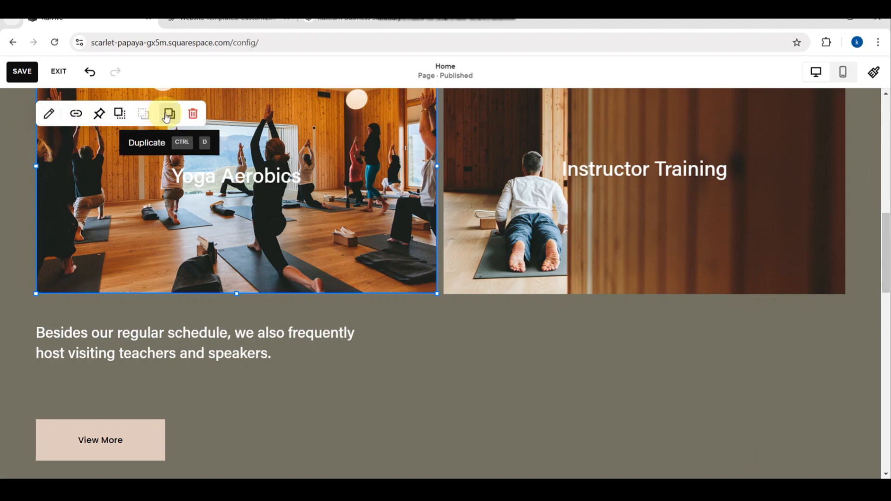
{"action": "left_click", "coordinate": [498, 240]}
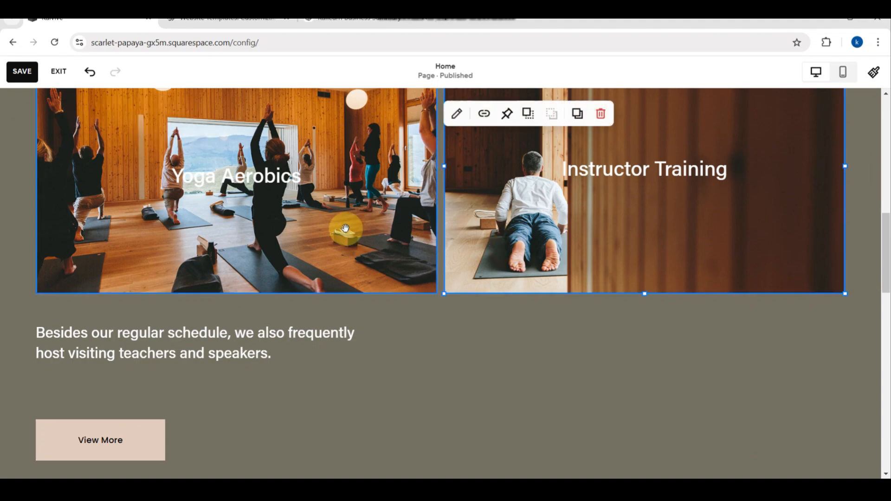
{"action": "double_click", "coordinate": [340, 231]}
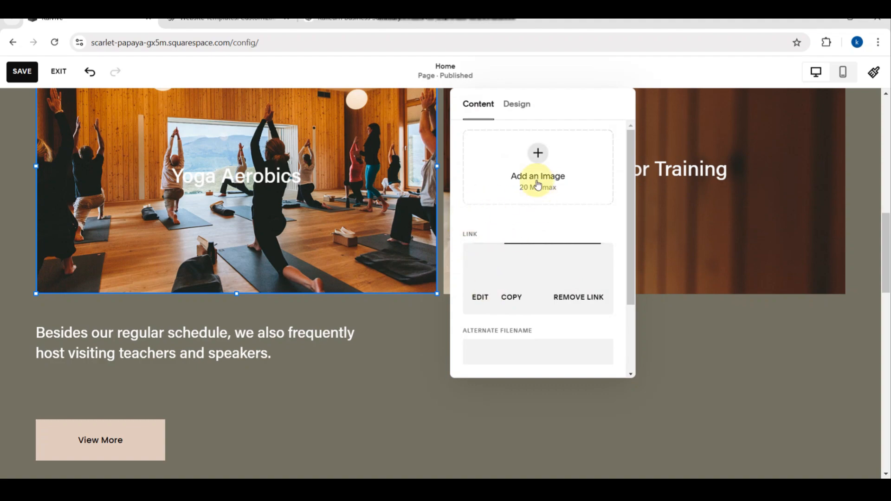
{"action": "left_click", "coordinate": [509, 152]}
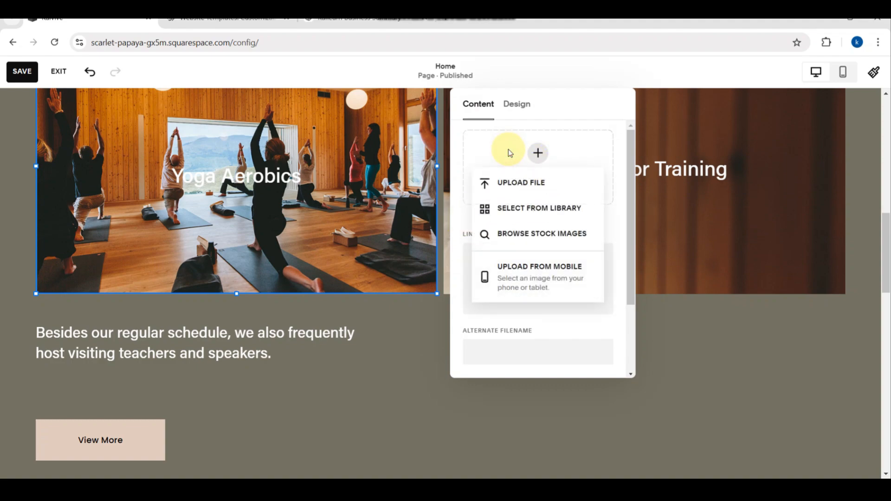
{"action": "left_click", "coordinate": [512, 233]}
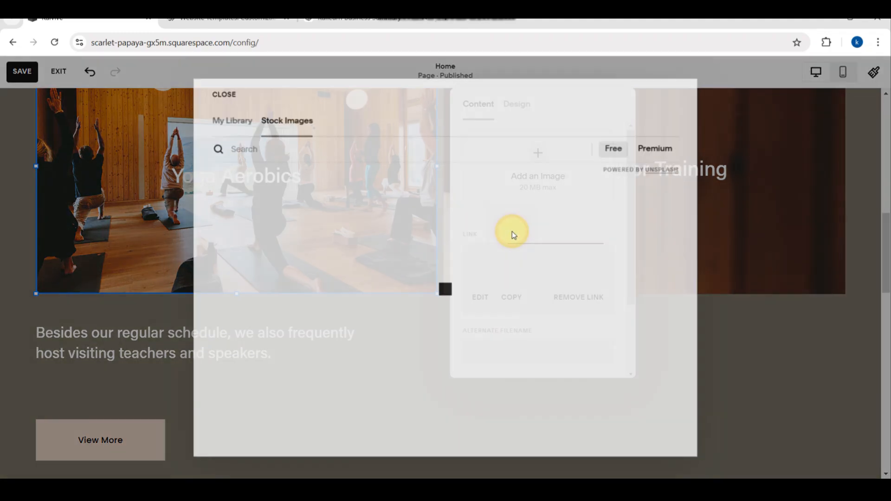
Step: Search the free stock images for "aerobics"
{"action": "left_click", "coordinate": [326, 147]}
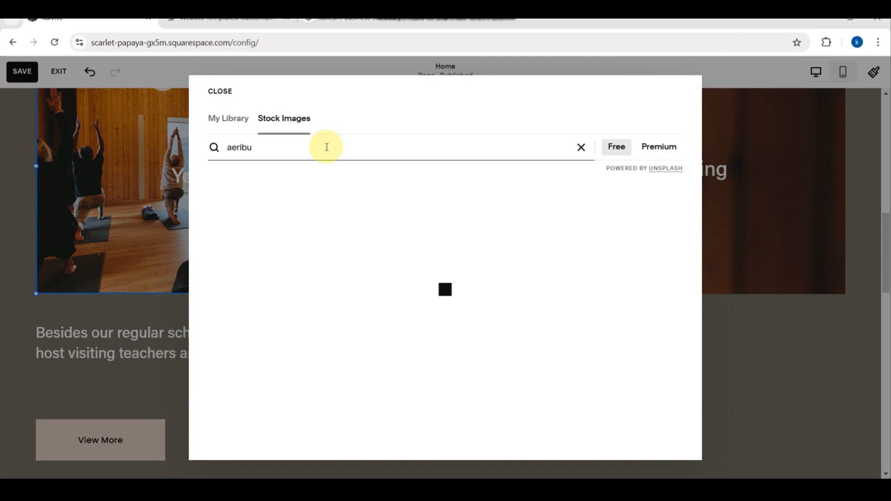
{"action": "type", "text": "aeribu"}
{"action": "key", "text": "BackSpace"}
{"action": "key", "text": "BackSpace"}
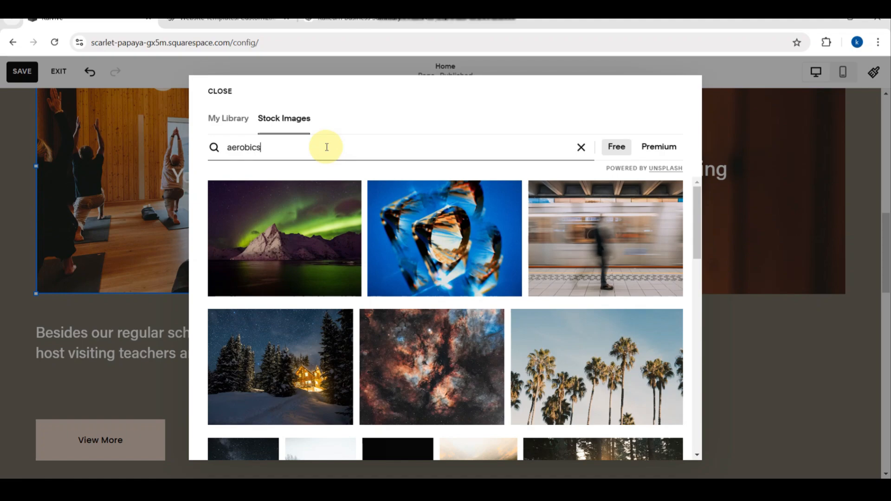
{"action": "key", "text": "Return"}
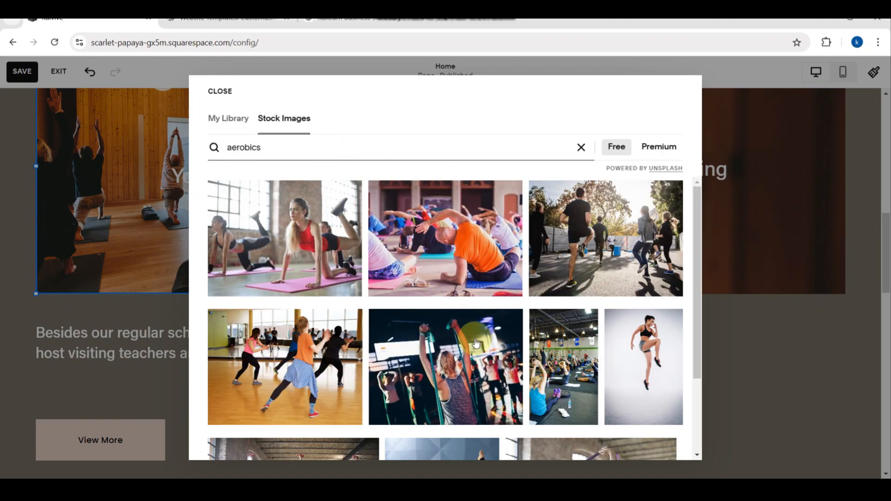
Step: Replace the Yoga Aerobics image with the stock photo of women stretching in a dark gym and close the image settings
{"action": "scroll", "coordinate": [473, 359], "scroll_direction": "down", "scroll_amount": 4}
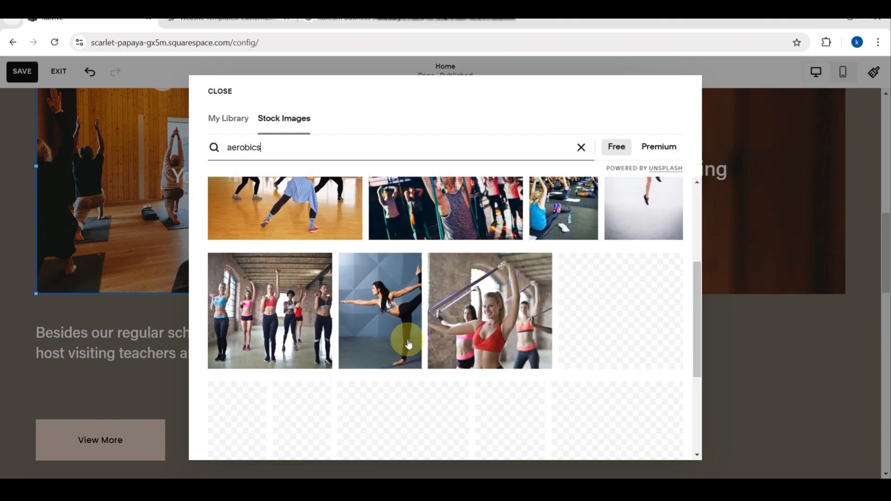
{"action": "scroll", "coordinate": [409, 344], "scroll_direction": "down", "scroll_amount": 3}
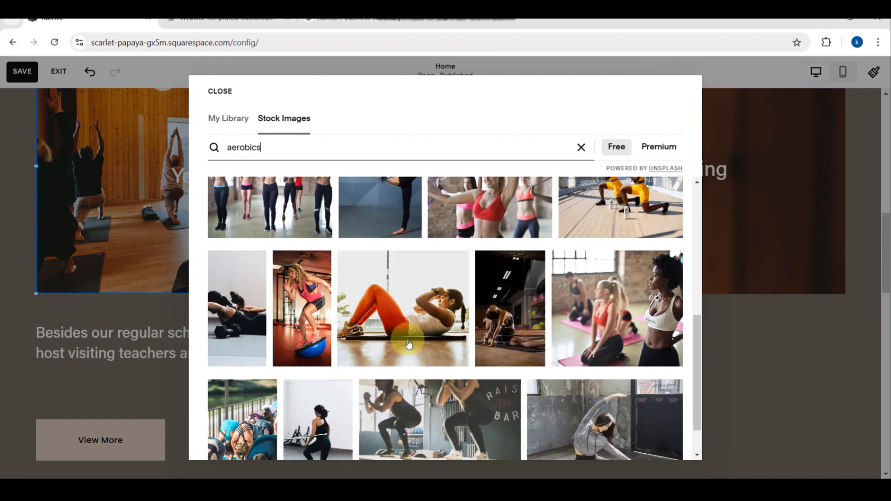
{"action": "scroll", "coordinate": [404, 342], "scroll_direction": "down", "scroll_amount": 1}
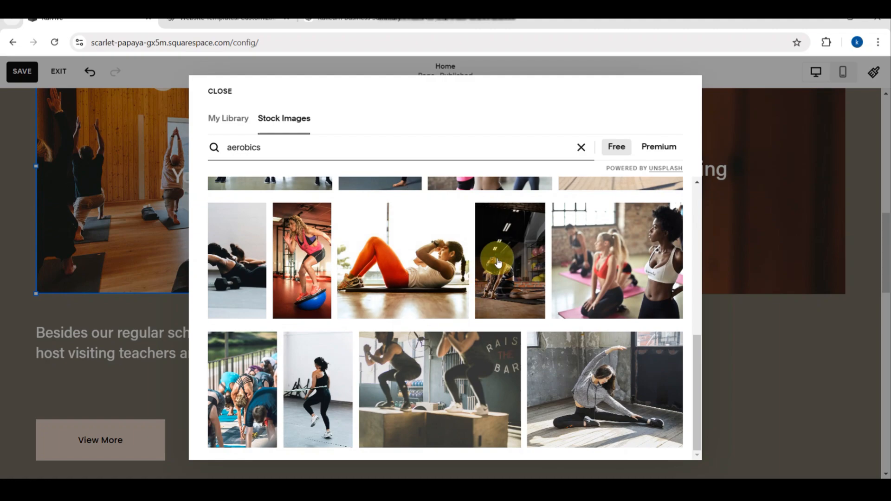
{"action": "left_click", "coordinate": [496, 260]}
{"action": "left_click", "coordinate": [547, 356]}
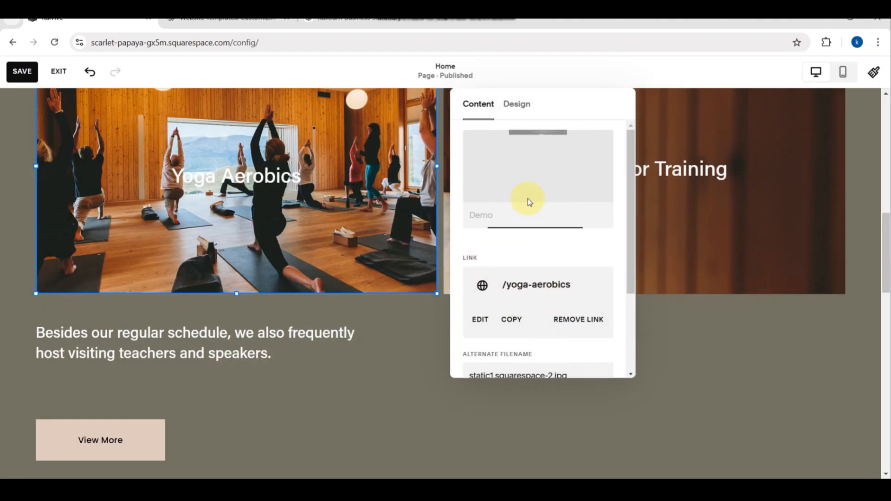
{"action": "scroll", "coordinate": [525, 306], "scroll_direction": "down", "scroll_amount": 1}
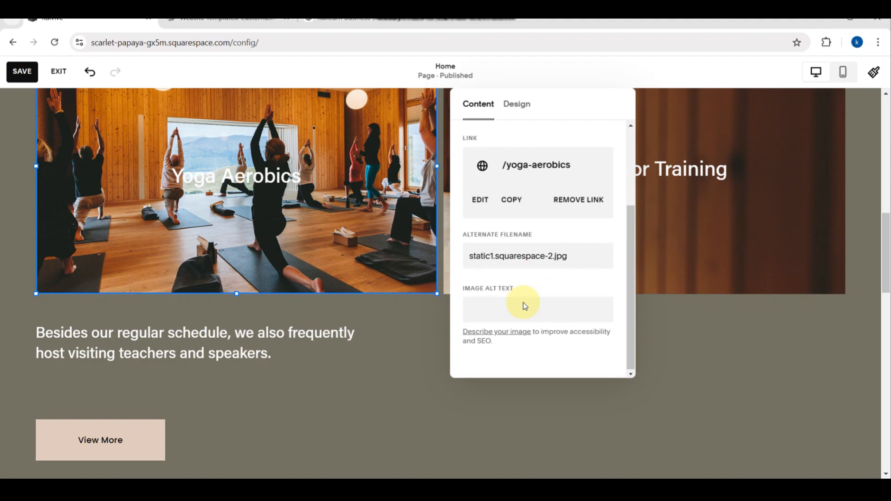
{"action": "scroll", "coordinate": [525, 224], "scroll_direction": "up", "scroll_amount": 3}
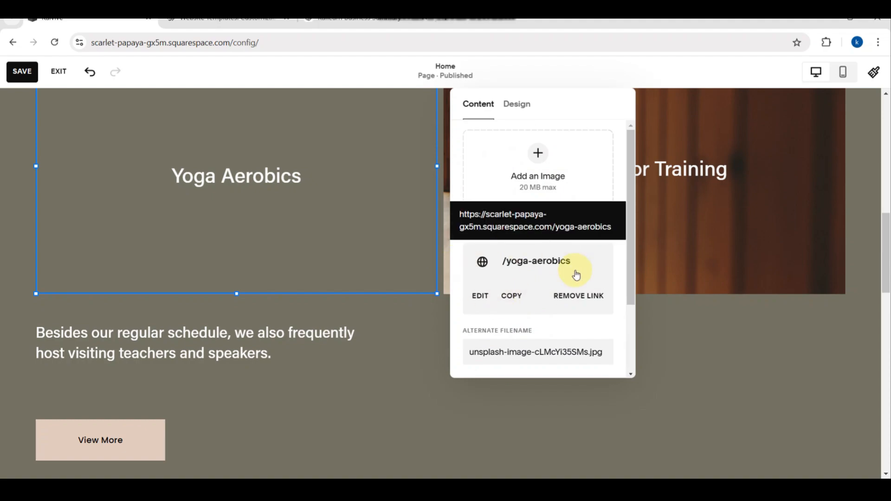
{"action": "scroll", "coordinate": [575, 273], "scroll_direction": "down", "scroll_amount": 3}
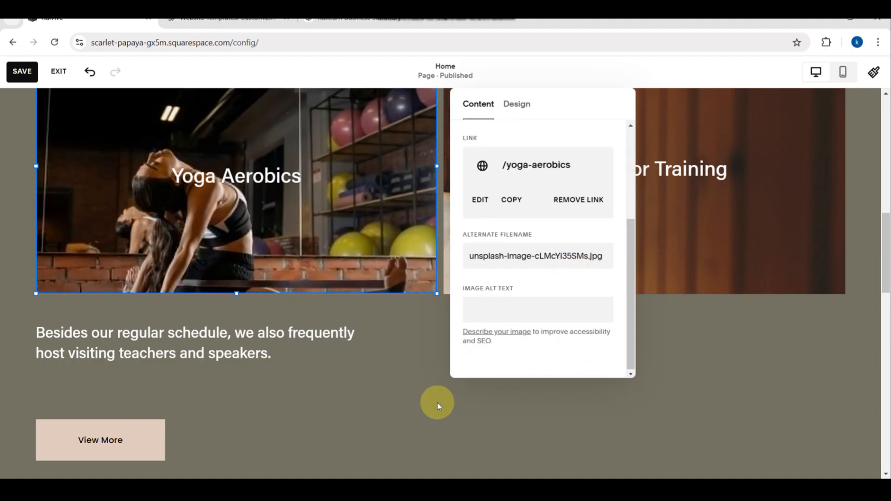
{"action": "left_click", "coordinate": [438, 403]}
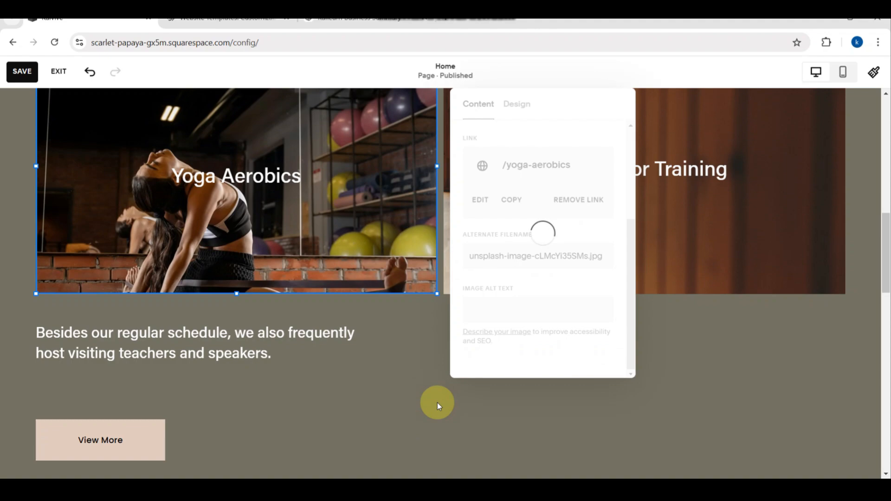
Step: Check the Yoga Aerobics block's new image and its content settings, and close the settings
{"action": "scroll", "coordinate": [426, 397], "scroll_direction": "up", "scroll_amount": 2}
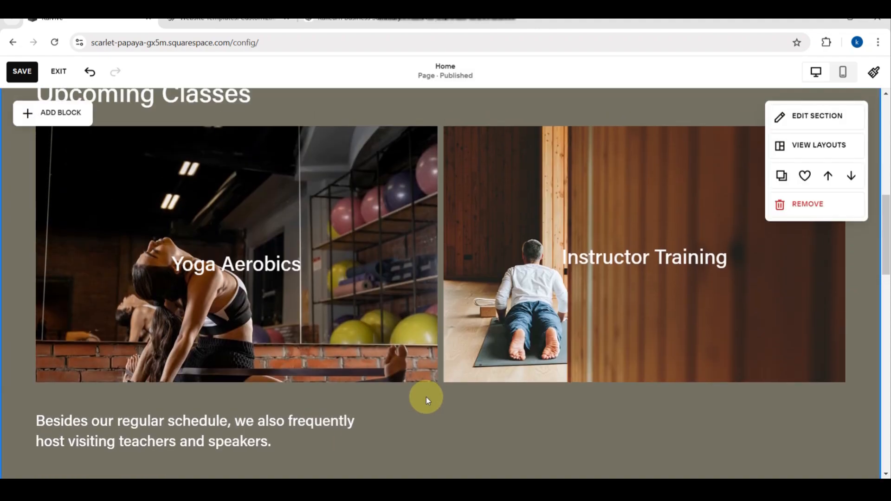
{"action": "scroll", "coordinate": [426, 397], "scroll_direction": "down", "scroll_amount": 1}
{"action": "scroll", "coordinate": [426, 397], "scroll_direction": "up", "scroll_amount": 1}
{"action": "left_click", "coordinate": [315, 322]}
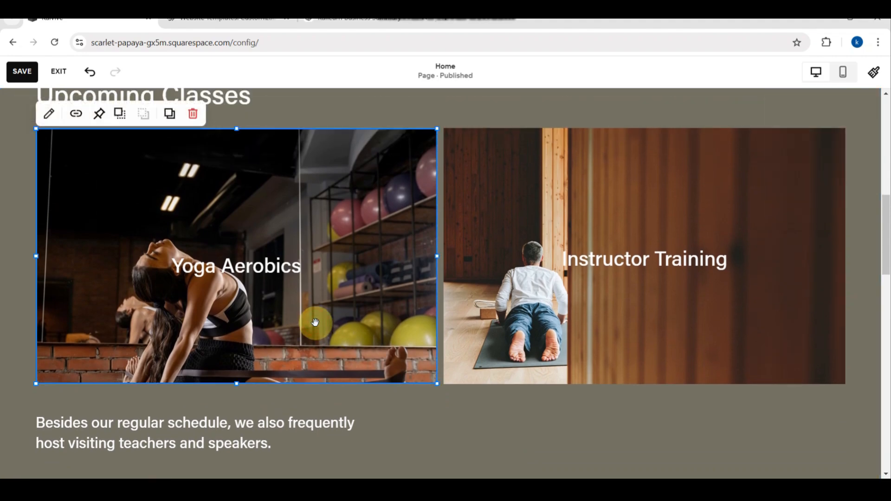
{"action": "left_click", "coordinate": [316, 322]}
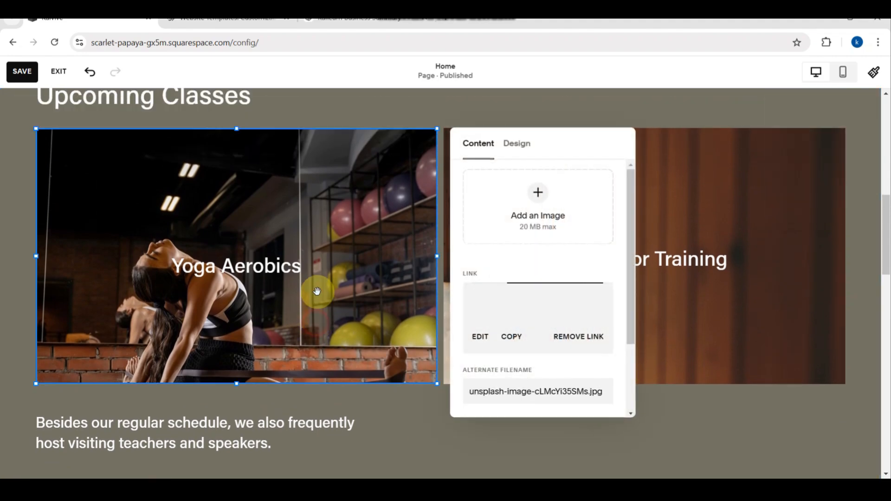
{"action": "left_click", "coordinate": [320, 264]}
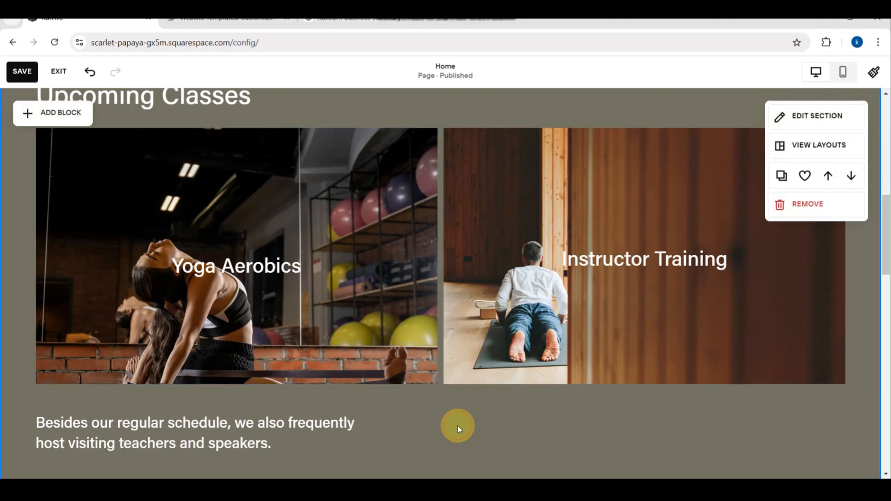
Step: Save the Home page changes and exit edit mode
{"action": "scroll", "coordinate": [458, 425], "scroll_direction": "down", "scroll_amount": 10}
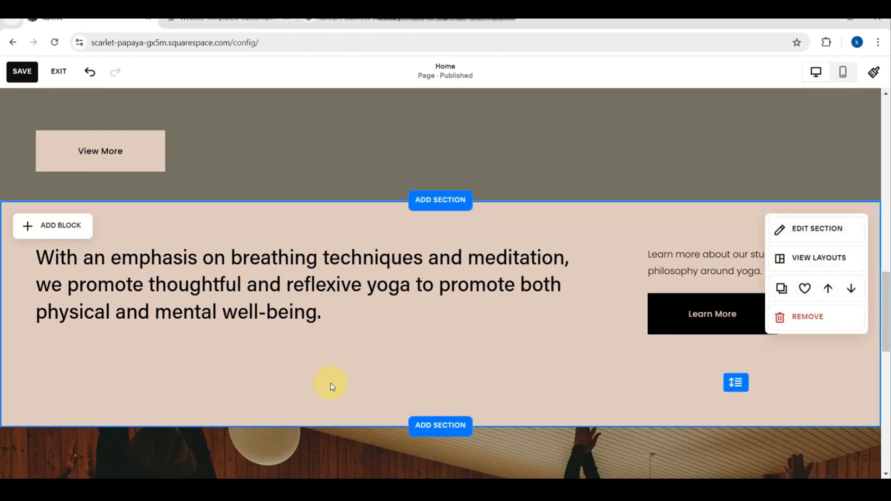
{"action": "scroll", "coordinate": [331, 384], "scroll_direction": "up", "scroll_amount": 8}
{"action": "scroll", "coordinate": [330, 387], "scroll_direction": "up", "scroll_amount": 1}
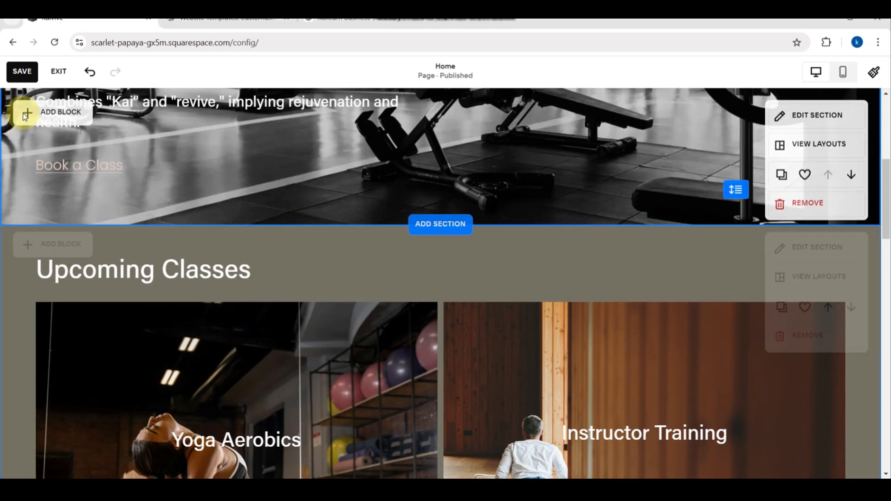
{"action": "left_click", "coordinate": [22, 72]}
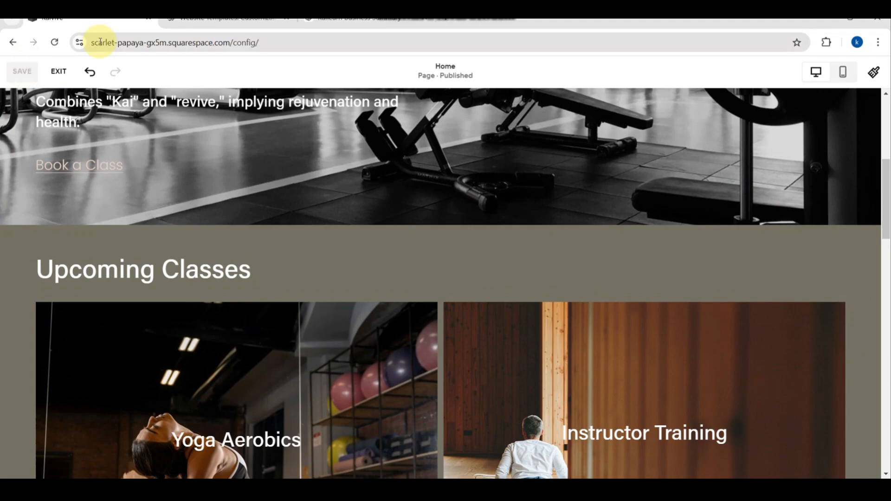
{"action": "left_click", "coordinate": [61, 72]}
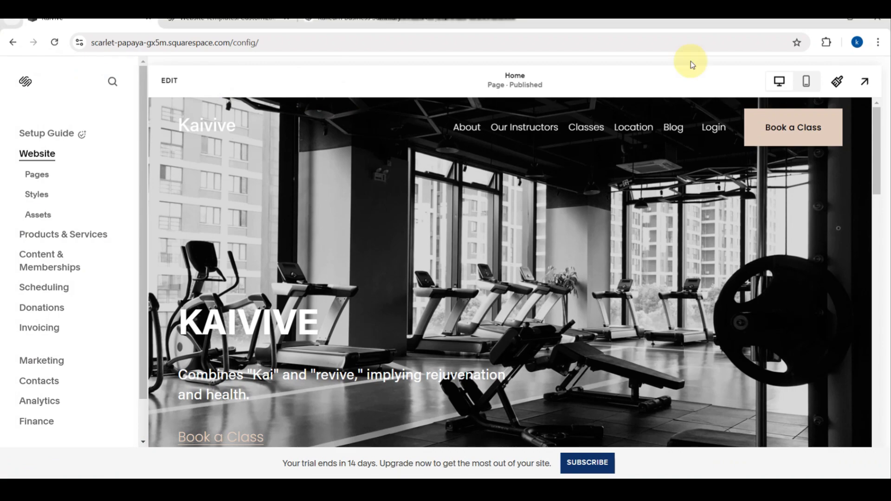
Step: Open the full-window site preview and review the Home page from the hero and Upcoming Classes to the newsletter and footer
{"action": "left_click", "coordinate": [862, 83]}
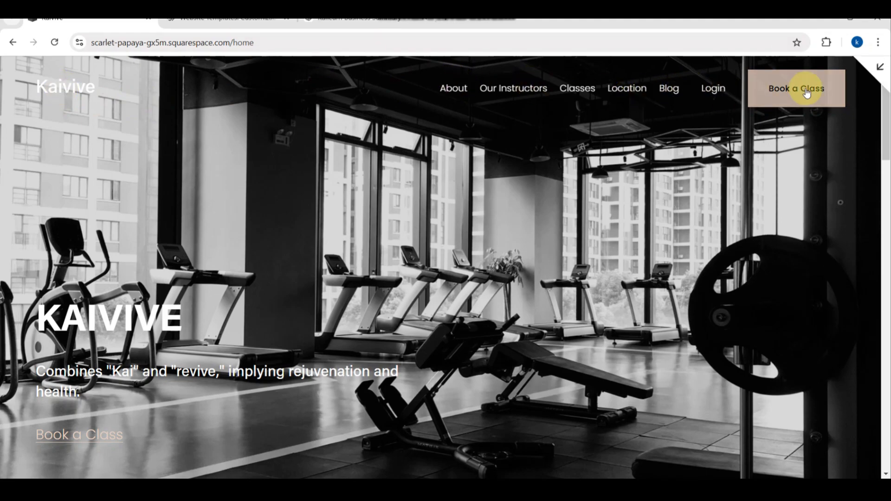
{"action": "scroll", "coordinate": [321, 294], "scroll_direction": "down", "scroll_amount": 3}
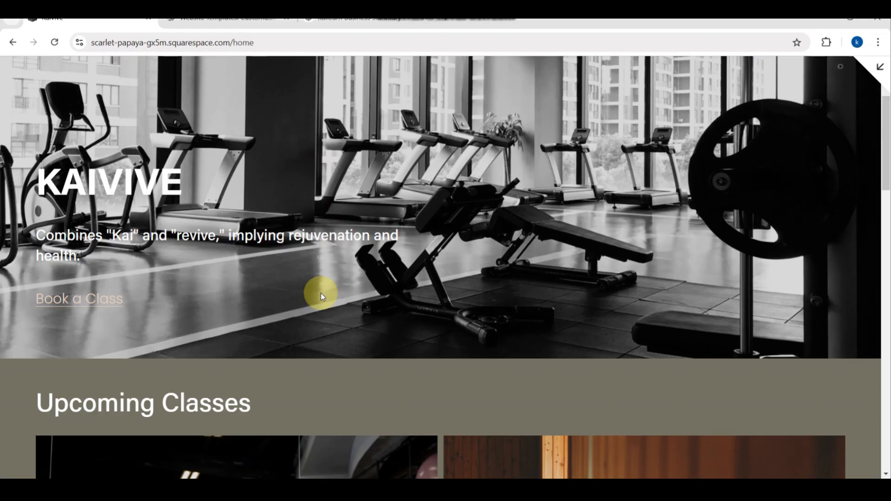
{"action": "scroll", "coordinate": [62, 242], "scroll_direction": "up", "scroll_amount": 5}
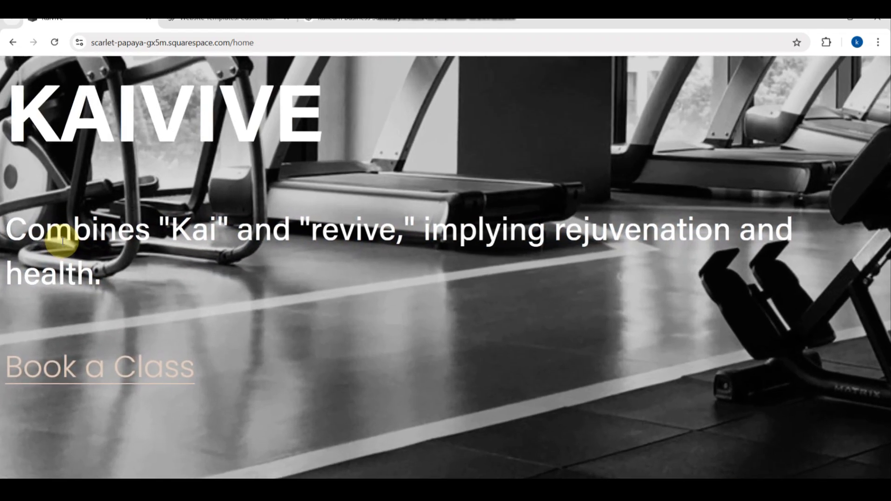
{"action": "scroll", "coordinate": [62, 241], "scroll_direction": "down", "scroll_amount": 5}
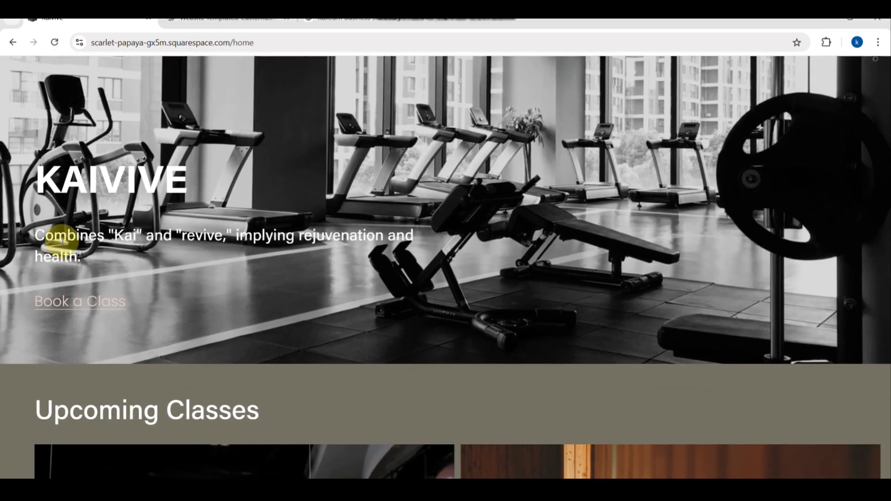
{"action": "scroll", "coordinate": [195, 264], "scroll_direction": "down", "scroll_amount": 7}
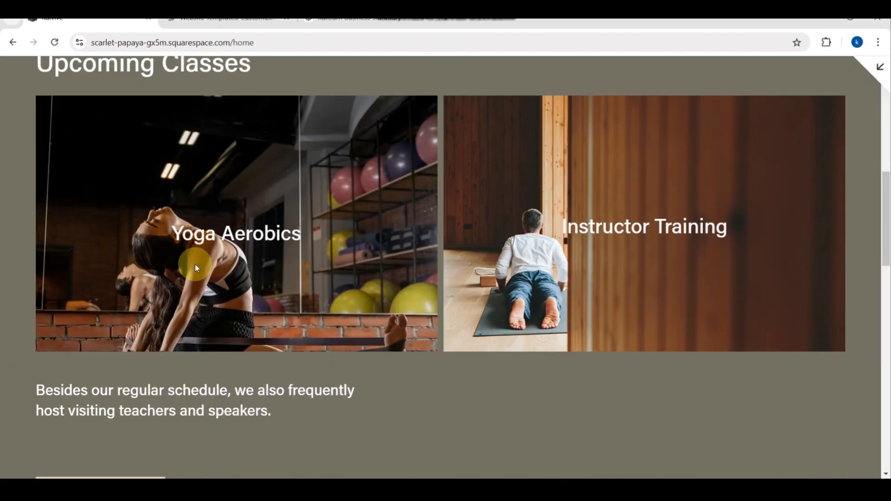
{"action": "scroll", "coordinate": [195, 263], "scroll_direction": "down", "scroll_amount": 5}
{"action": "scroll", "coordinate": [195, 263], "scroll_direction": "down", "scroll_amount": 8}
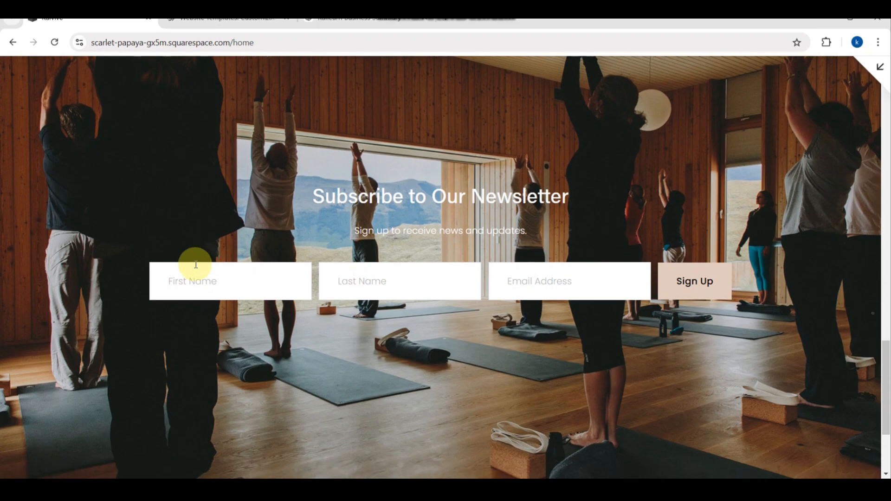
{"action": "scroll", "coordinate": [209, 278], "scroll_direction": "down", "scroll_amount": 3}
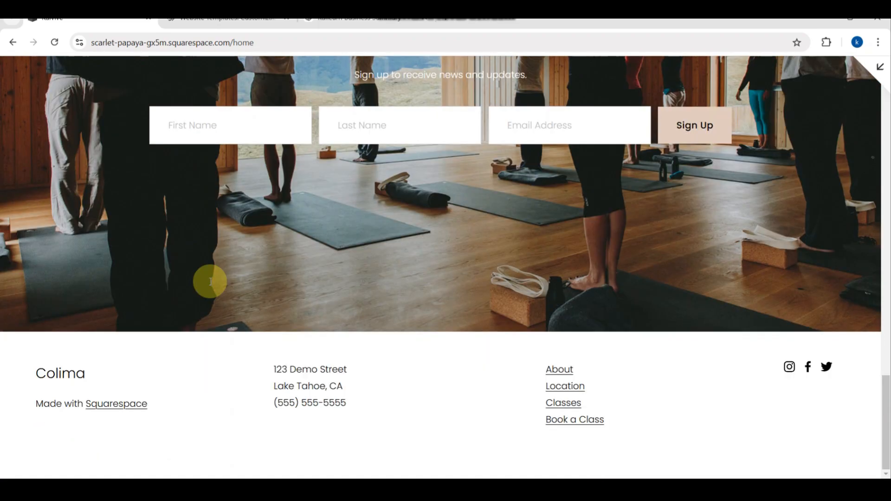
Step: Try out the newsletter sign-up form by filling in a first name and a last name
{"action": "left_click", "coordinate": [211, 133]}
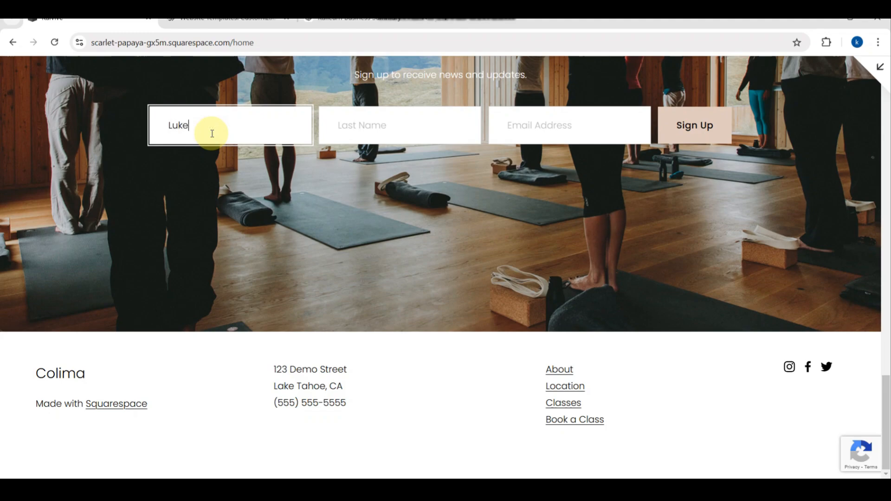
{"action": "left_click", "coordinate": [422, 120]}
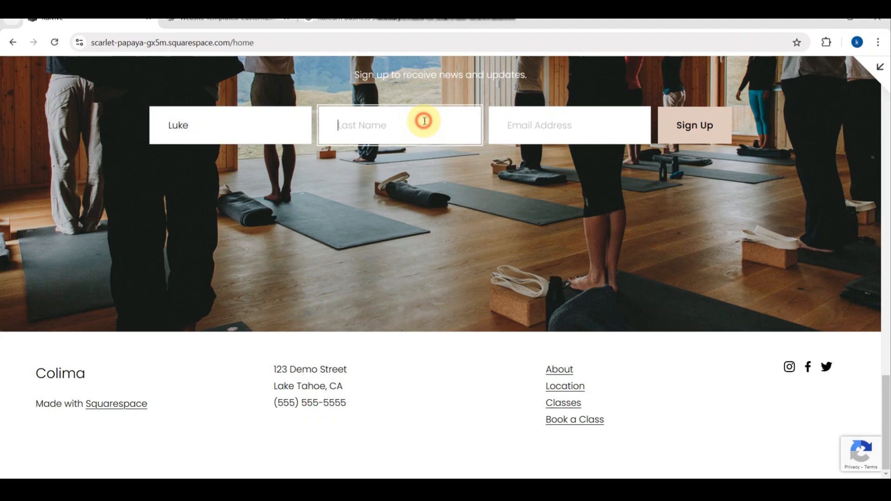
{"action": "type", "text": "Akaizo"}
Step: Visit the About page from the site header navigation and return to the Home page
{"action": "scroll", "coordinate": [246, 286], "scroll_direction": "up", "scroll_amount": 10}
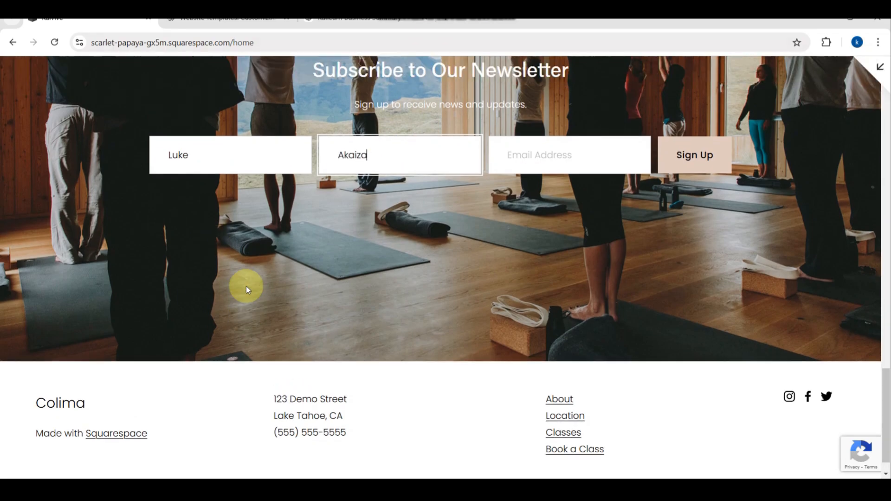
{"action": "scroll", "coordinate": [246, 286], "scroll_direction": "up", "scroll_amount": 10}
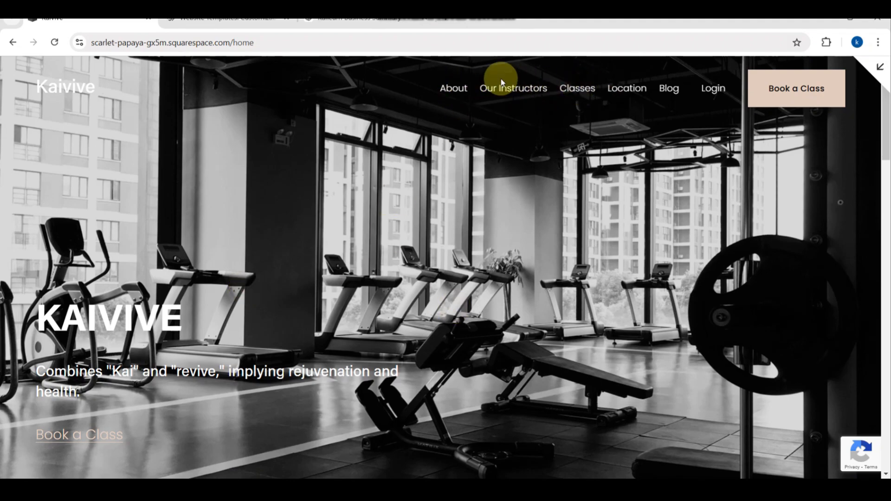
{"action": "left_click", "coordinate": [453, 89]}
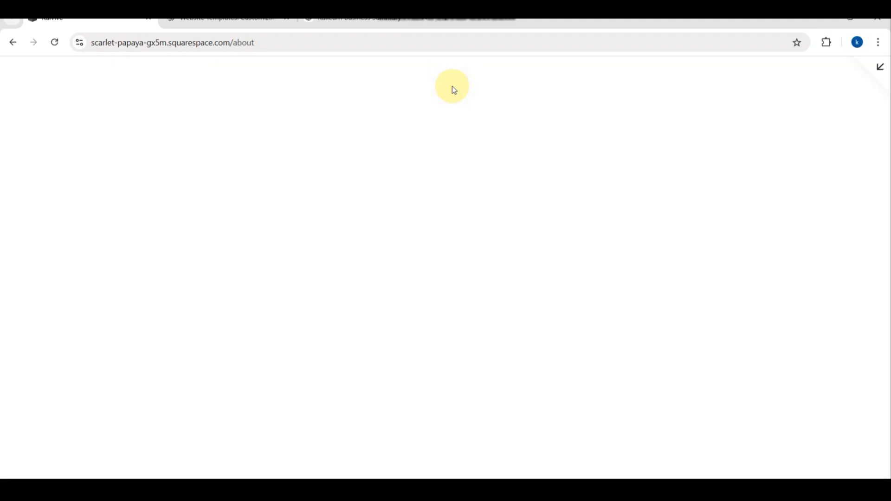
{"action": "left_click", "coordinate": [14, 41]}
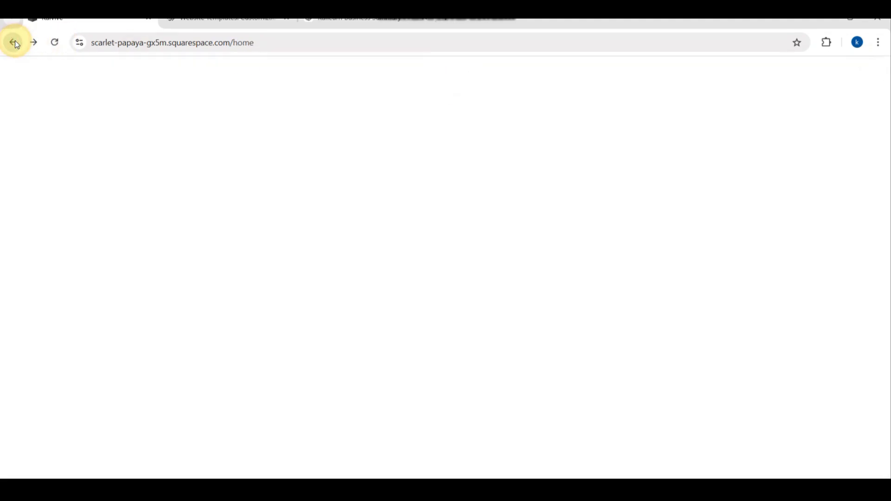